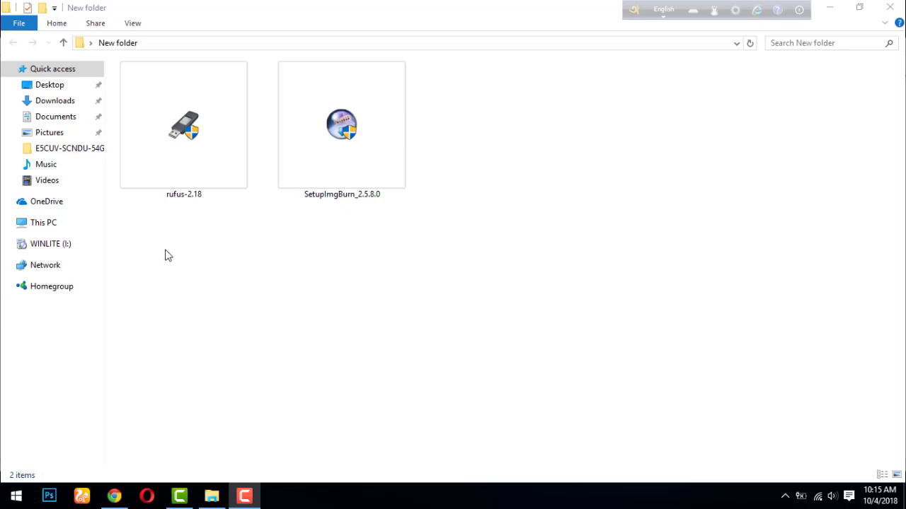
# Step: Put away the New folder window and launch ImgBurn from the desktop
pyautogui.moveTo(158, 223); pyautogui.dragTo(267, 300)
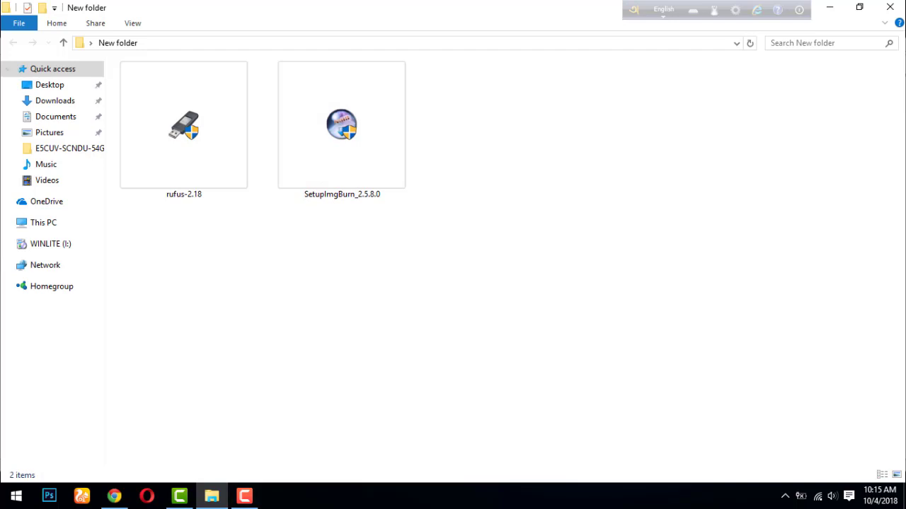
pyautogui.moveTo(368, 204)
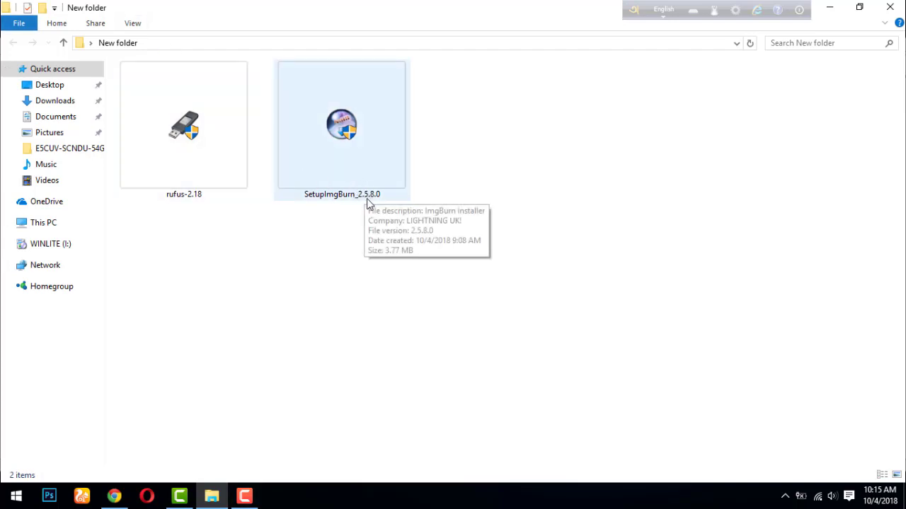
pyautogui.doubleClick(363, 161)
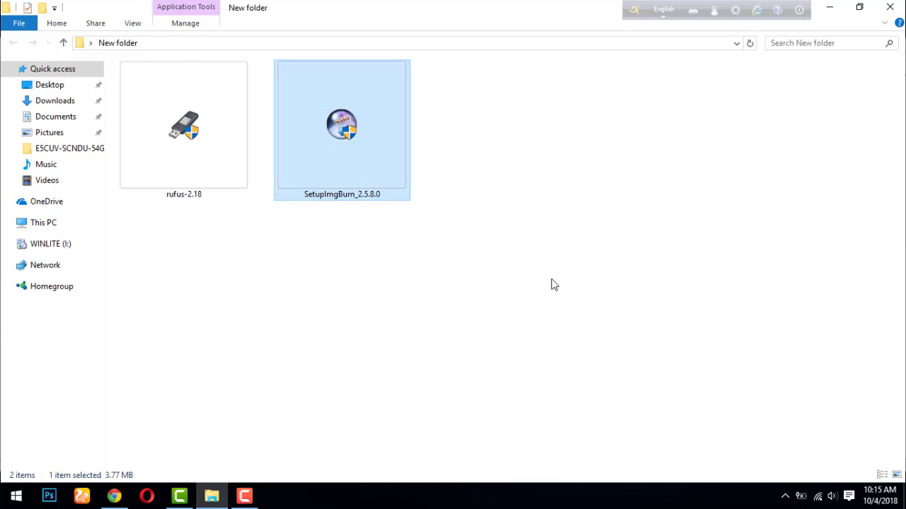
pyautogui.click(827, 8)
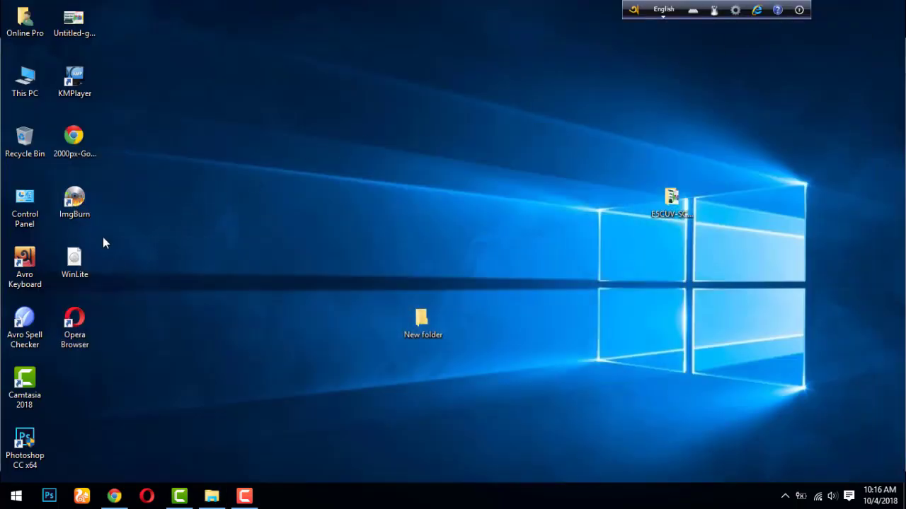
pyautogui.doubleClick(88, 205)
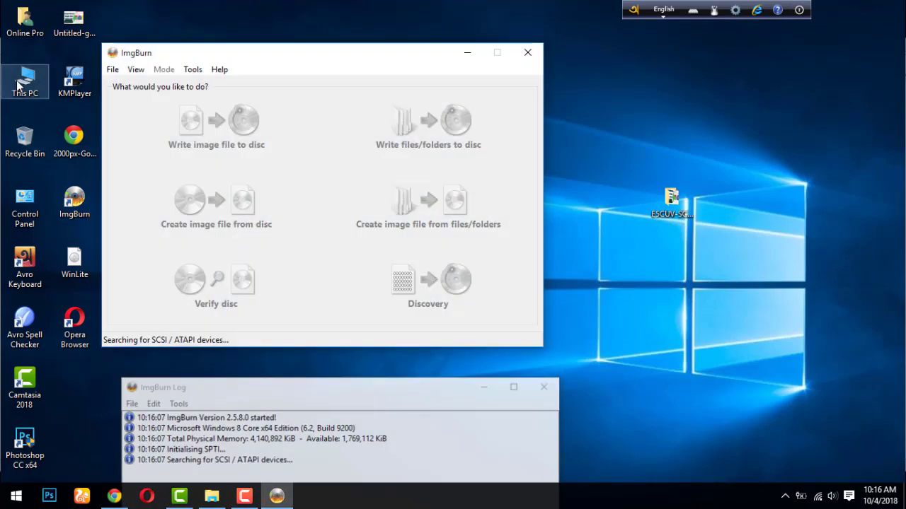
# Step: Check the WinLite disc in DVD drive H: and the WINLITE (I:) drive in This PC
pyautogui.doubleClick(21, 81)
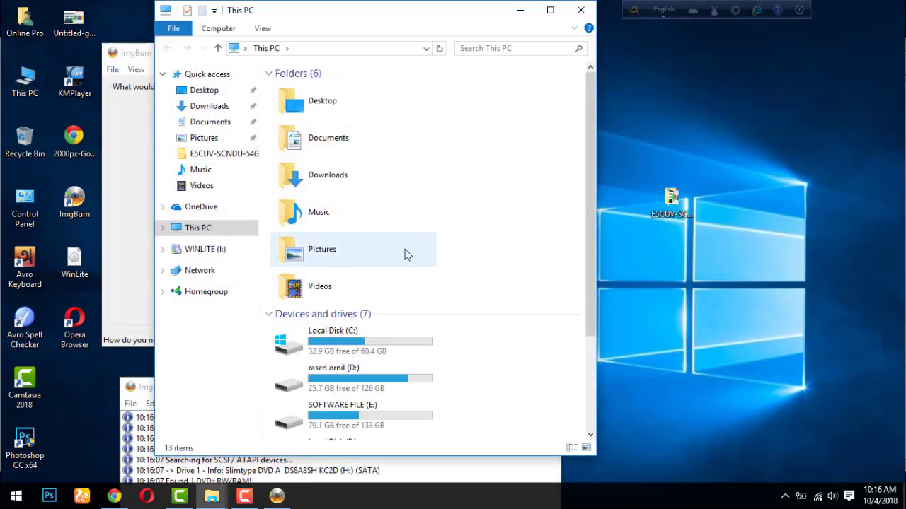
pyautogui.scroll(-3, 410, 257)
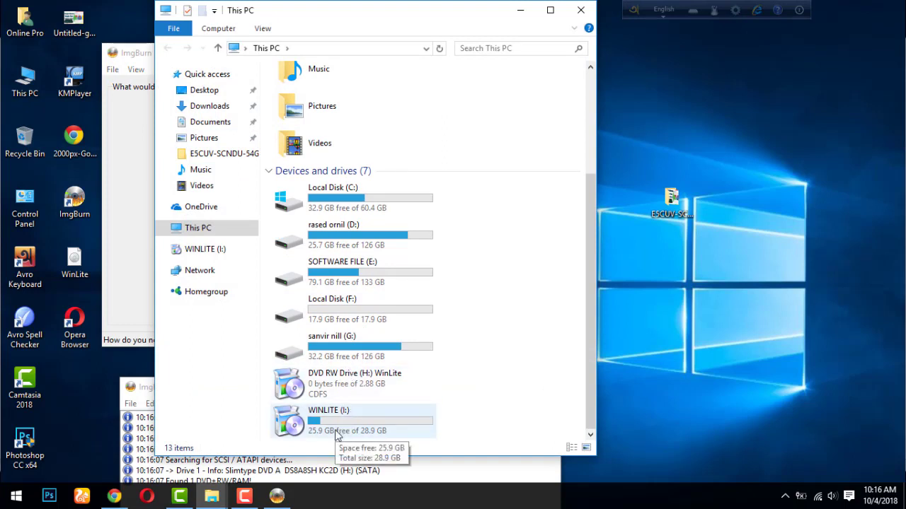
pyautogui.click(319, 417)
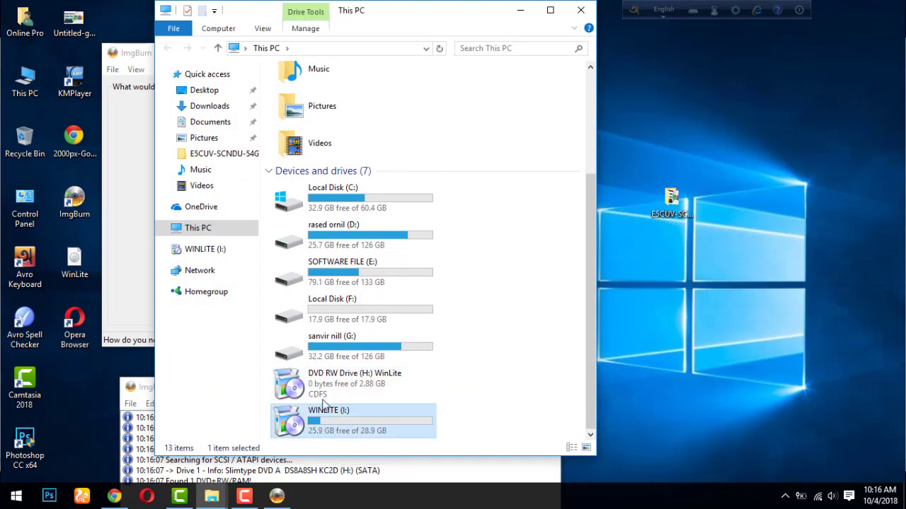
pyautogui.click(325, 393)
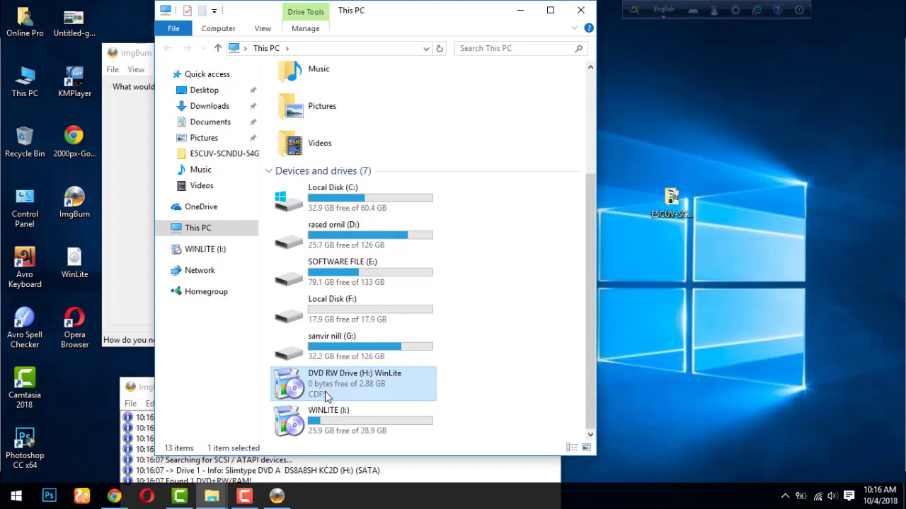
pyautogui.click(323, 428)
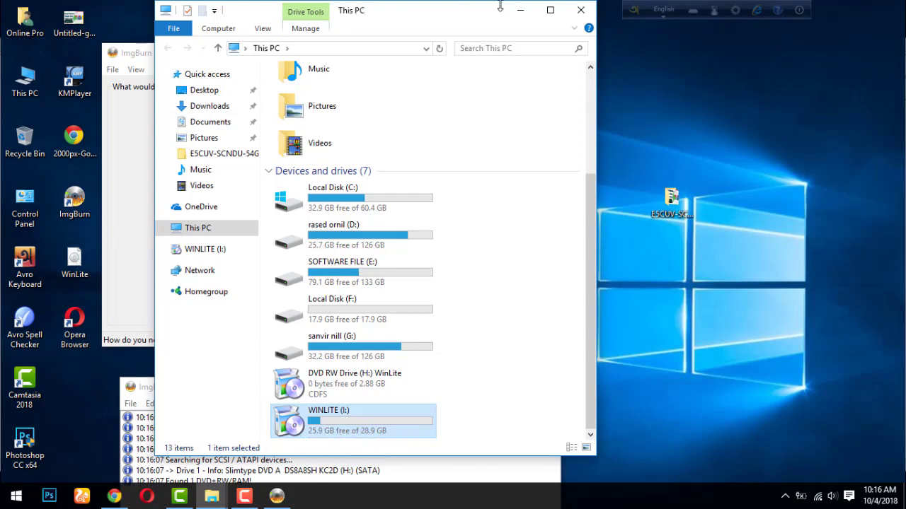
pyautogui.click(520, 19)
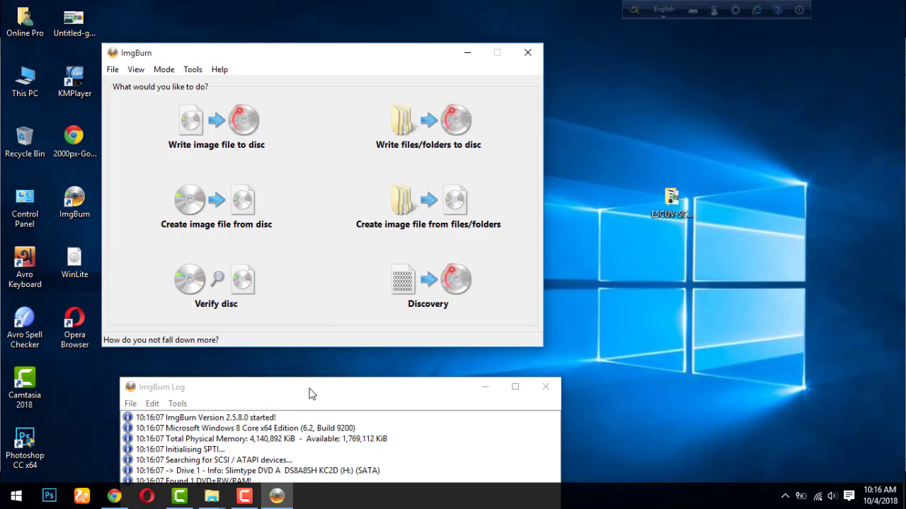
# Step: Move the WinLite disc image from the desktop into New folder and maximize the folder window
pyautogui.click(205, 499)
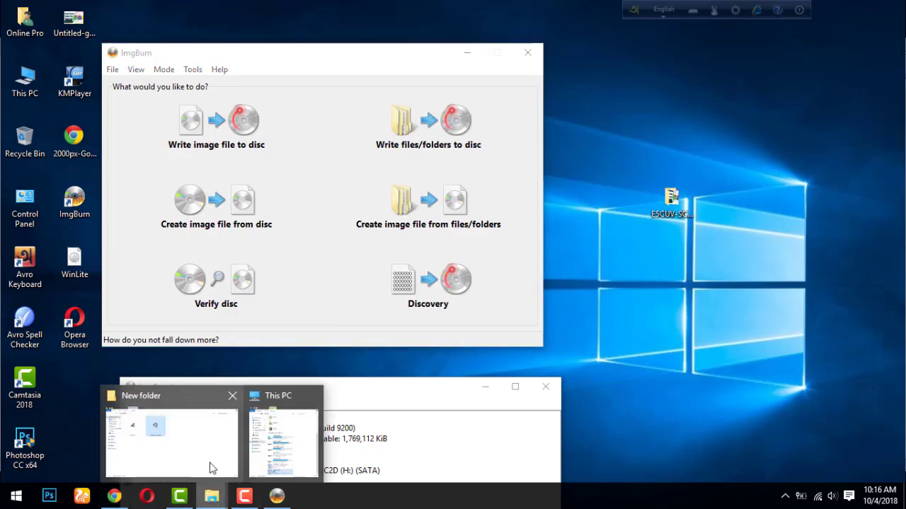
pyautogui.click(172, 453)
pyautogui.doubleClick(296, 6)
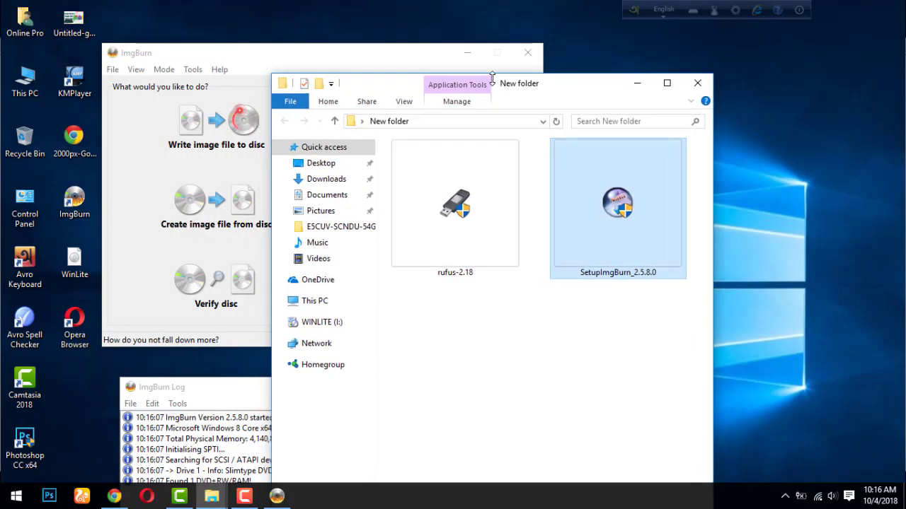
pyautogui.moveTo(74, 261); pyautogui.dragTo(478, 374)
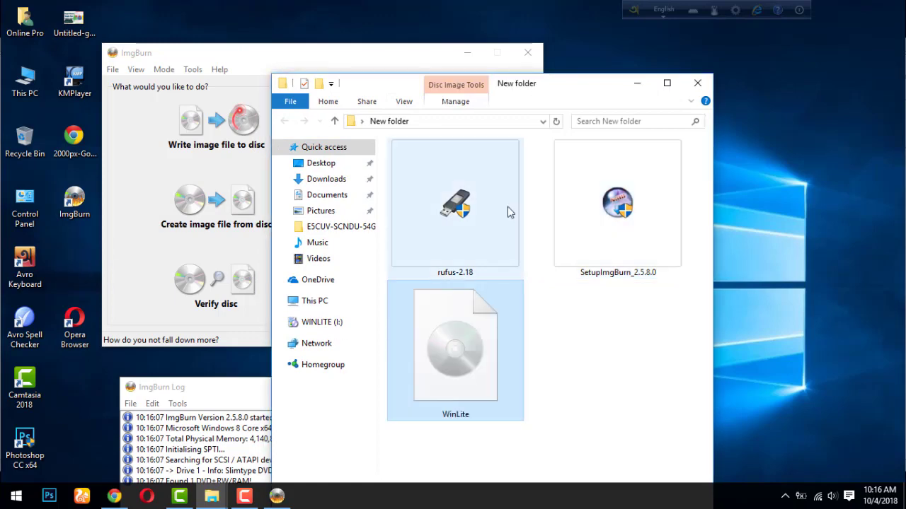
pyautogui.doubleClick(546, 91)
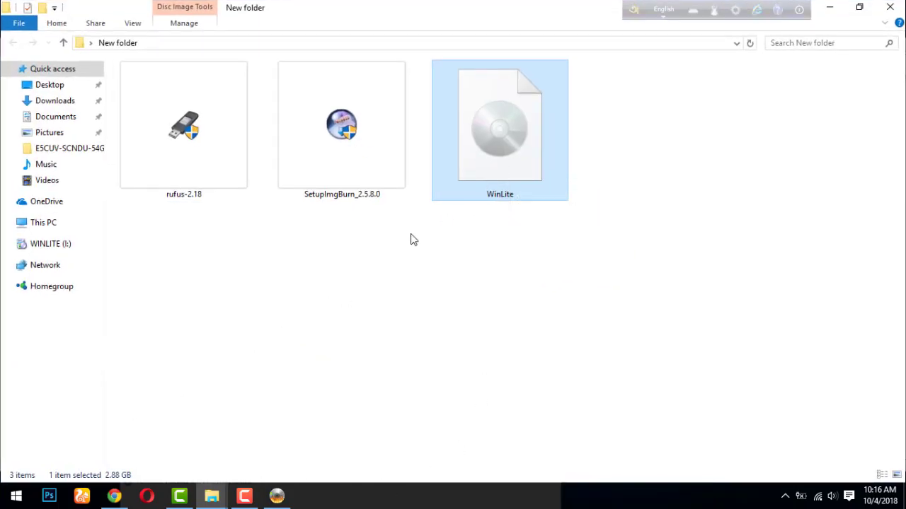
pyautogui.click(365, 136)
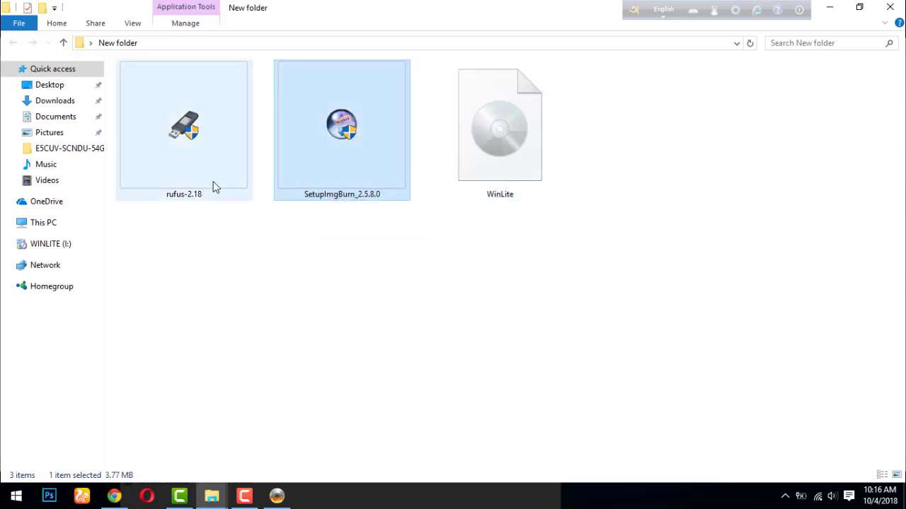
pyautogui.click(486, 170)
pyautogui.rightClick(483, 165)
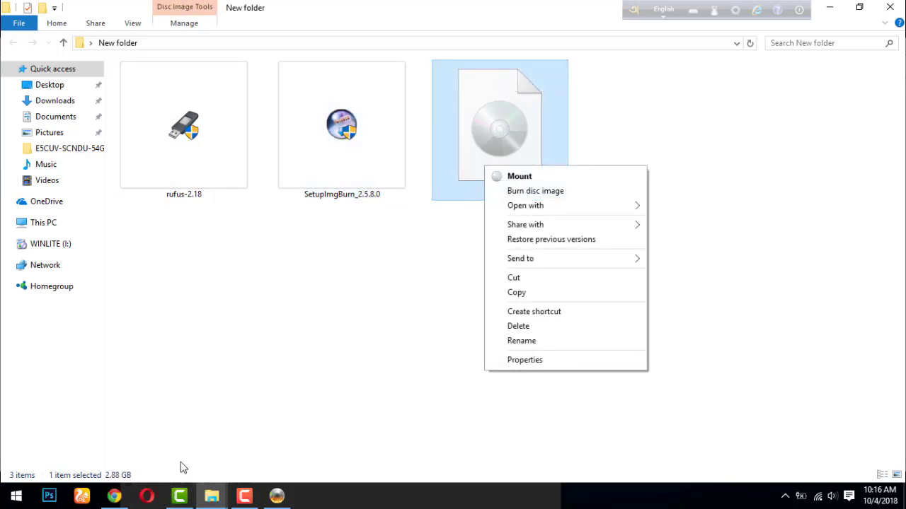
pyautogui.click(283, 347)
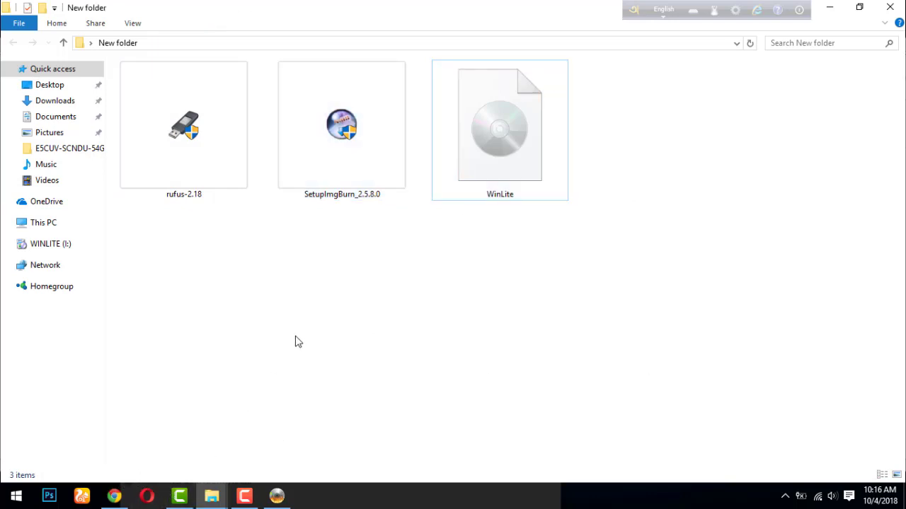
pyautogui.click(516, 160)
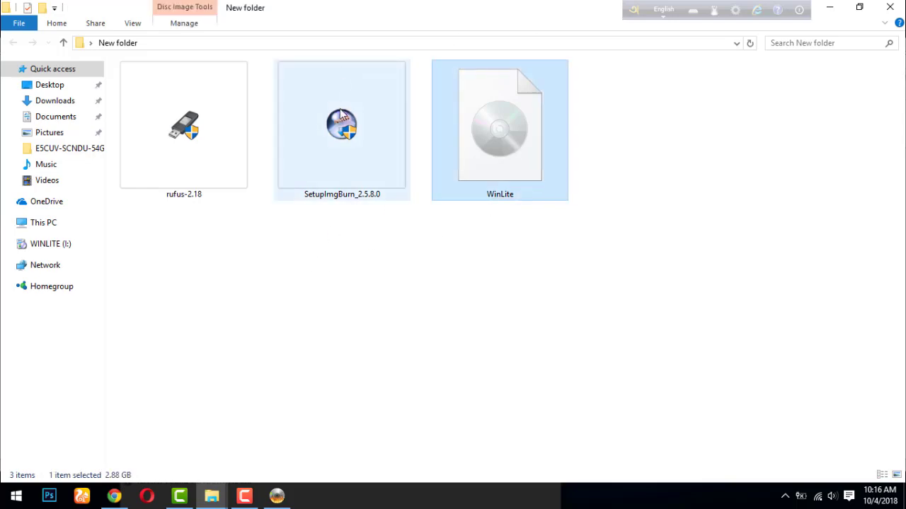
# Step: Return to ImgBurn, open its mode for creating an image file from disc and move the window clear of the desktop icons
pyautogui.click(829, 7)
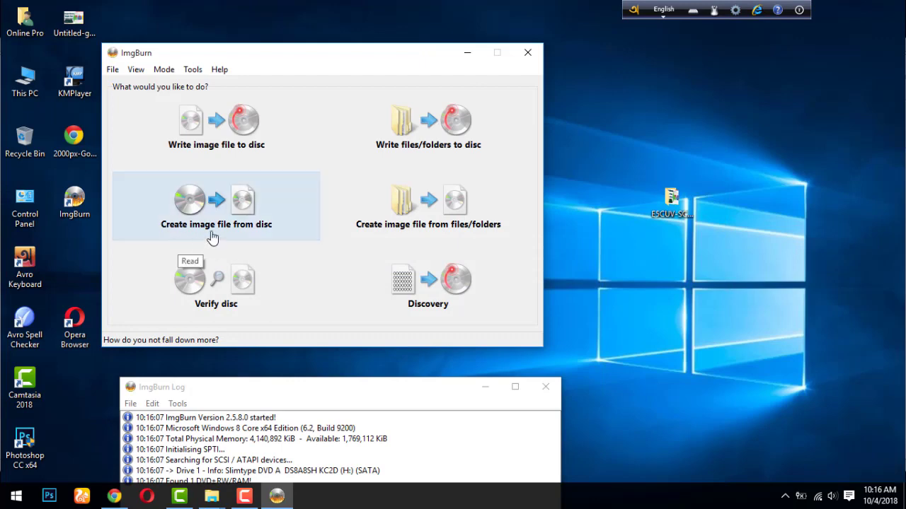
pyautogui.click(239, 229)
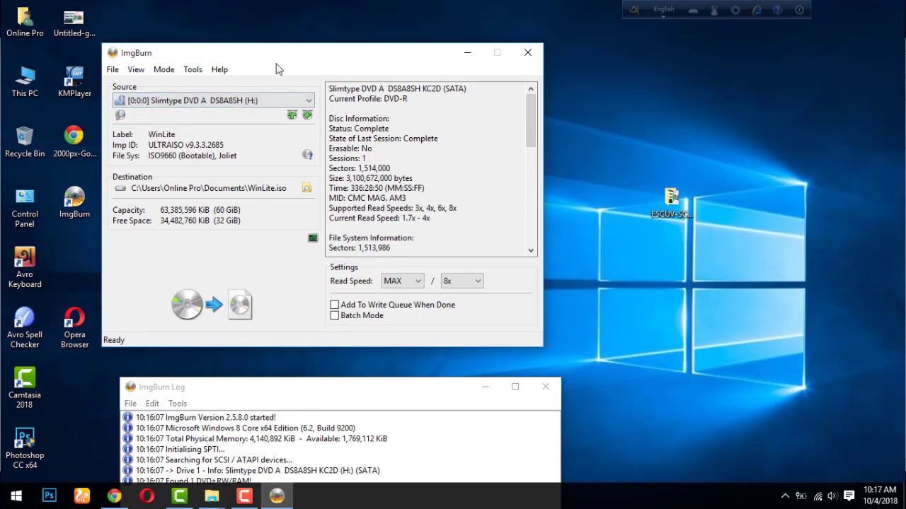
pyautogui.moveTo(277, 57); pyautogui.dragTo(490, 49)
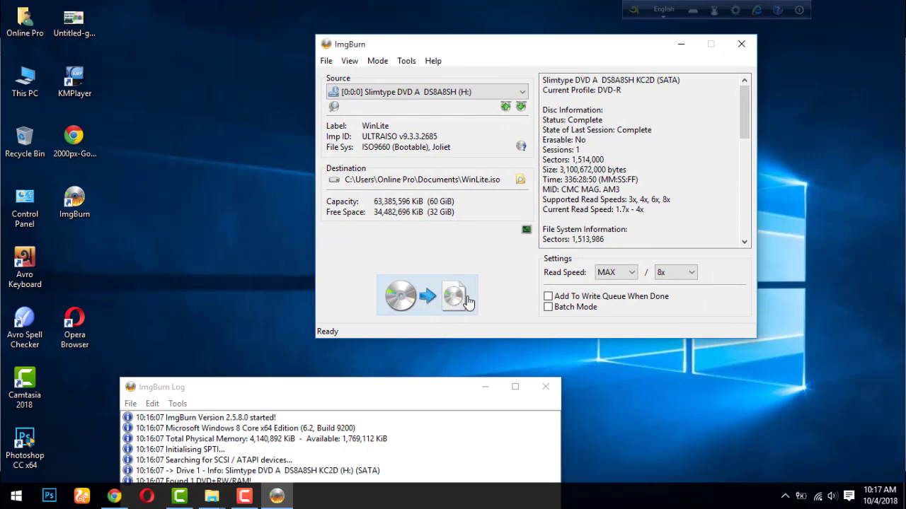
# Step: Examine the save location for the WinLite ISO without changing it, and close ImgBurn
pyautogui.click(519, 183)
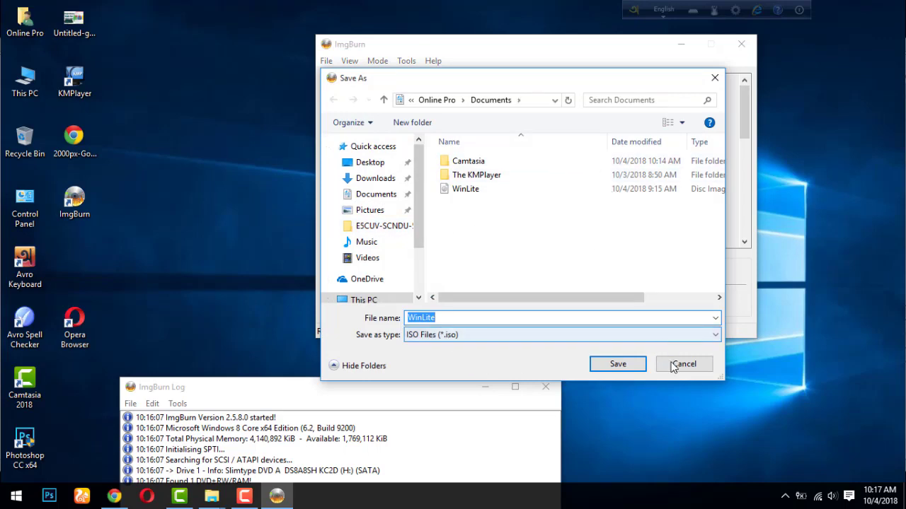
pyautogui.click(672, 365)
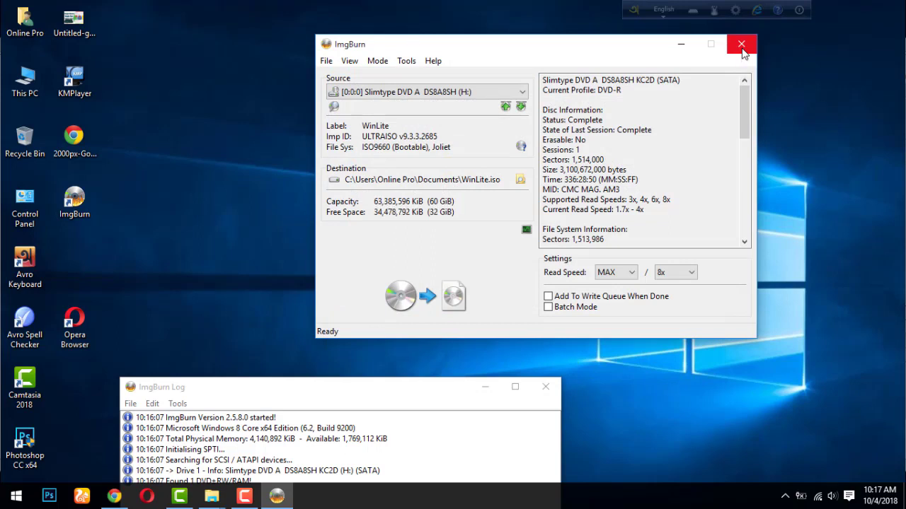
pyautogui.click(742, 50)
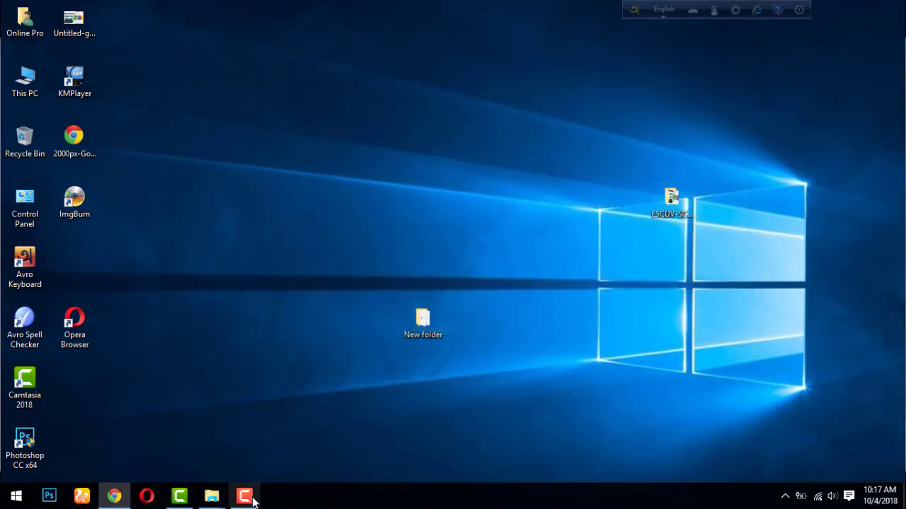
pyautogui.click(179, 498)
pyautogui.click(179, 498)
pyautogui.click(114, 498)
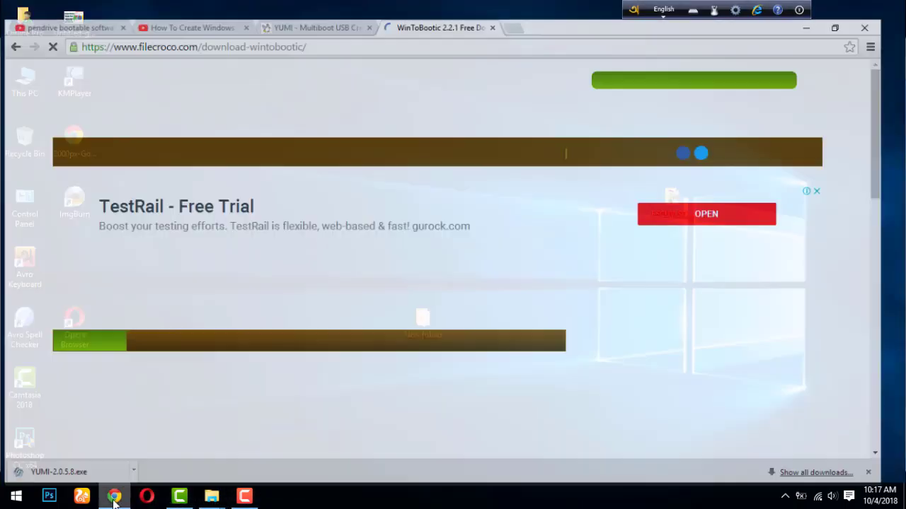
pyautogui.click(114, 498)
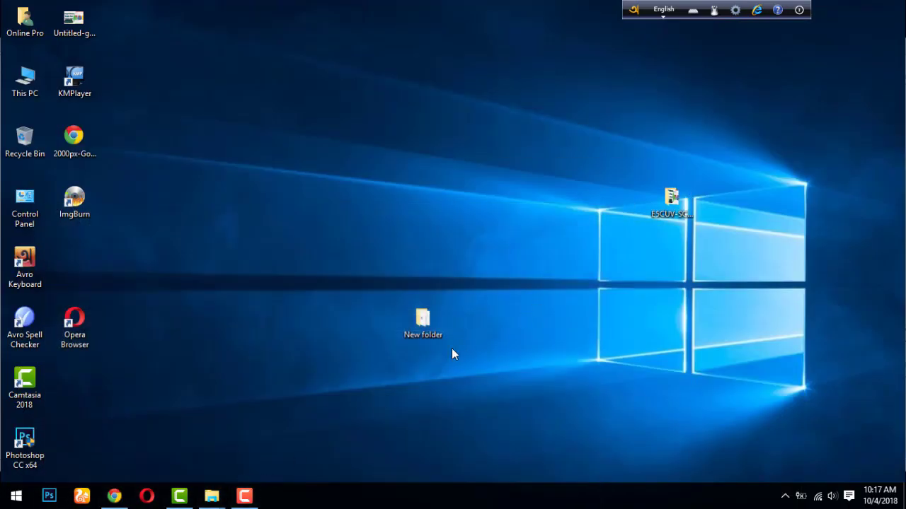
# Step: Run rufus-2.18 from New folder and use the 32 GB WINLITE (I:) drive as the device
pyautogui.doubleClick(425, 322)
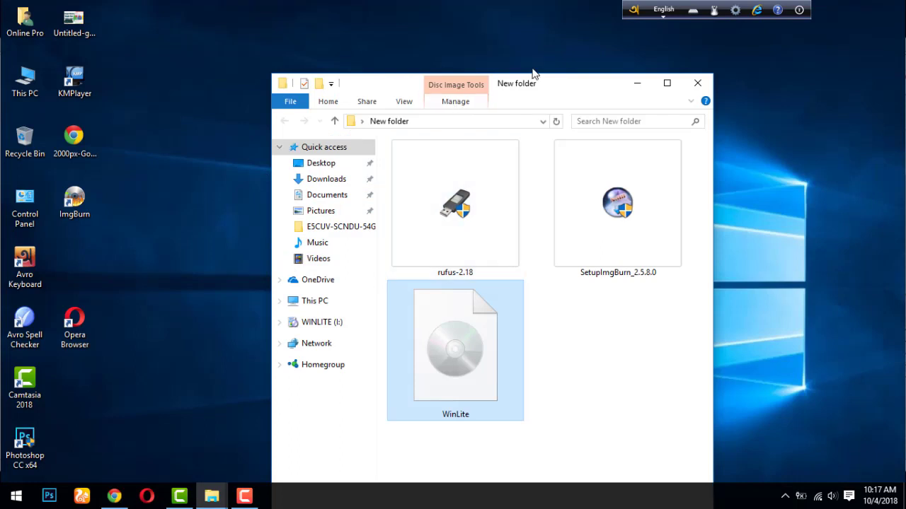
pyautogui.doubleClick(453, 219)
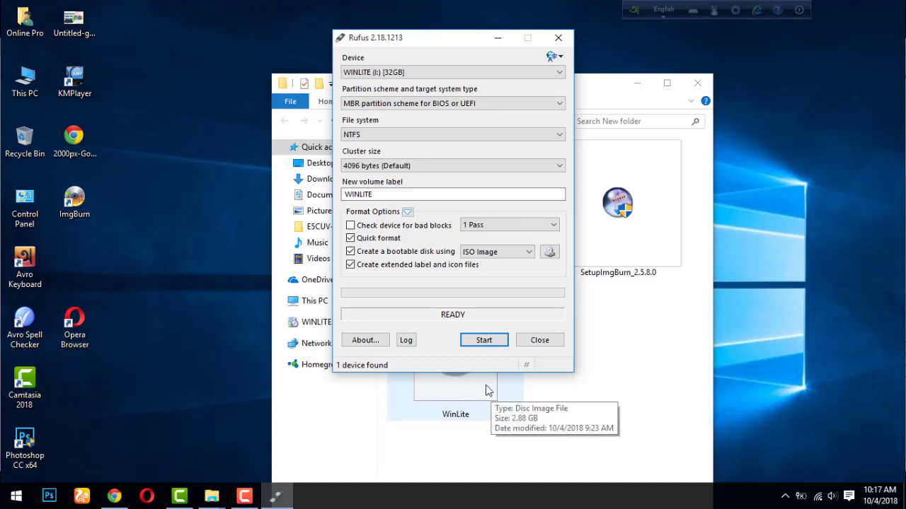
pyautogui.click(401, 71)
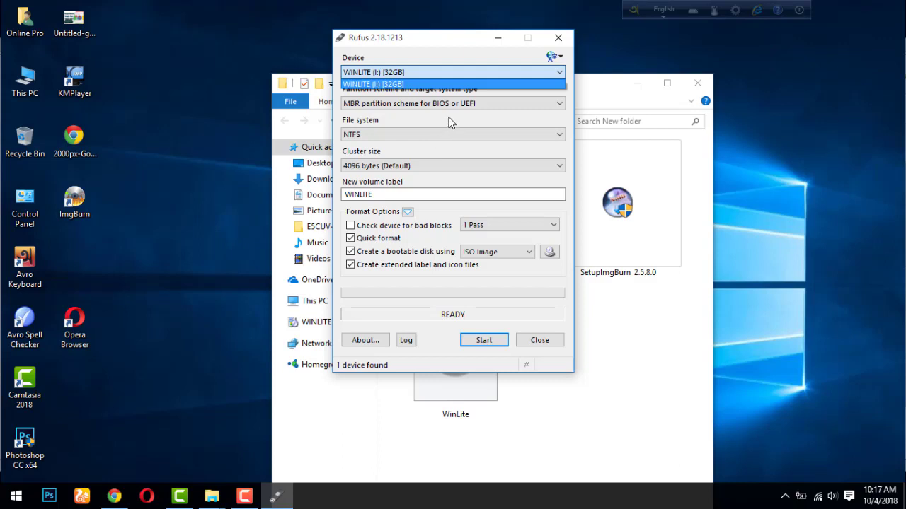
pyautogui.click(379, 244)
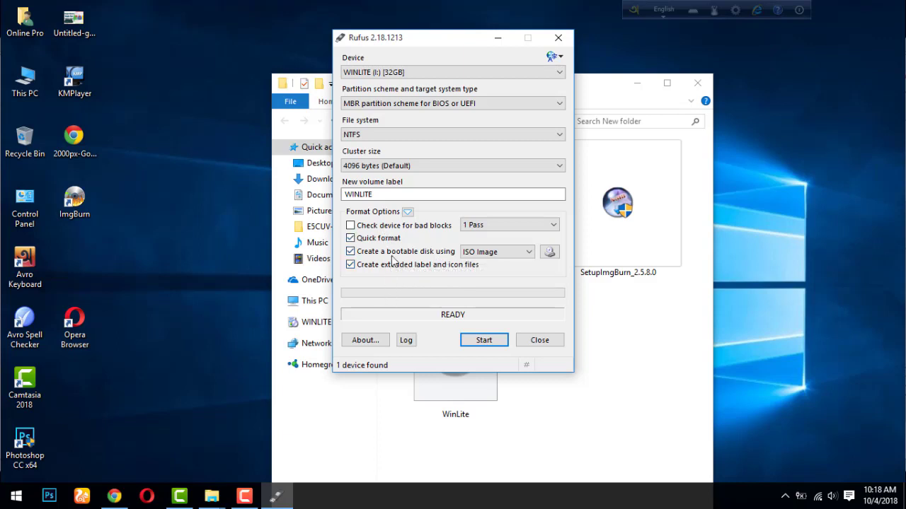
# Step: Review the image type and file system choices for the bootable drive, keeping ISO Image and NTFS
pyautogui.click(489, 259)
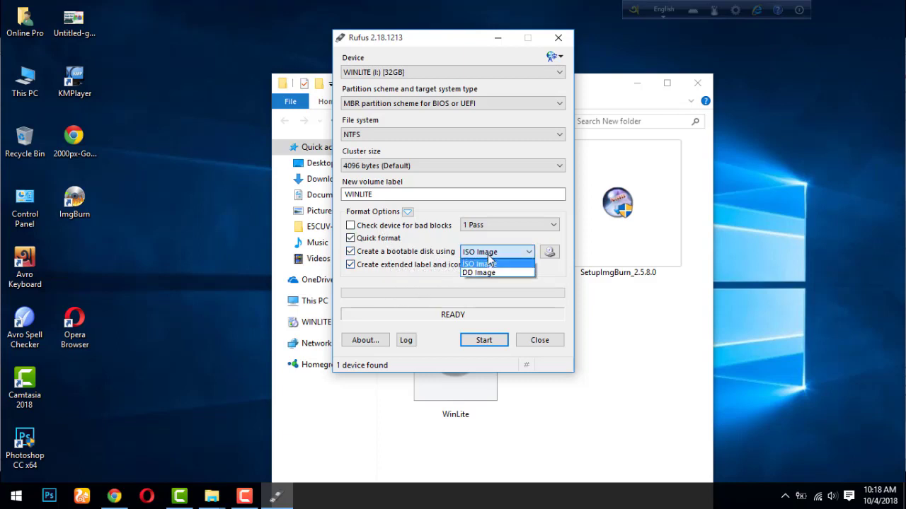
pyautogui.click(489, 259)
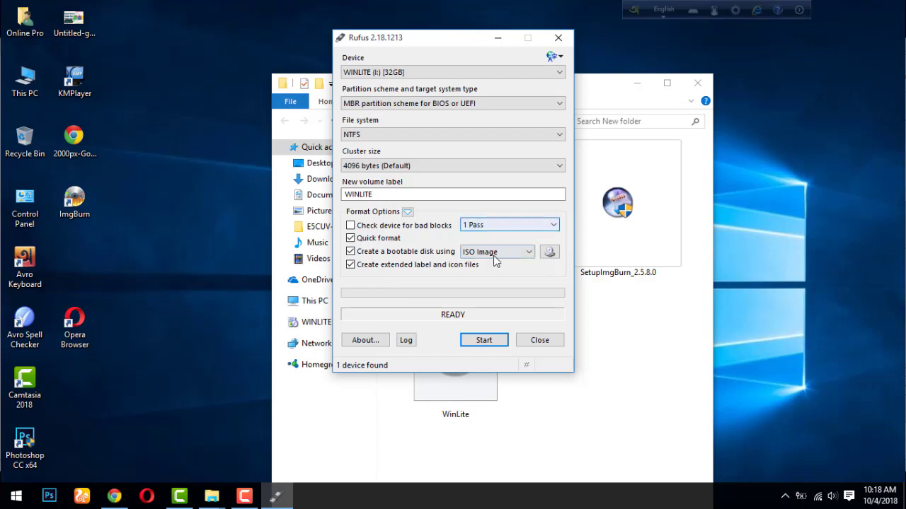
pyautogui.click(404, 194)
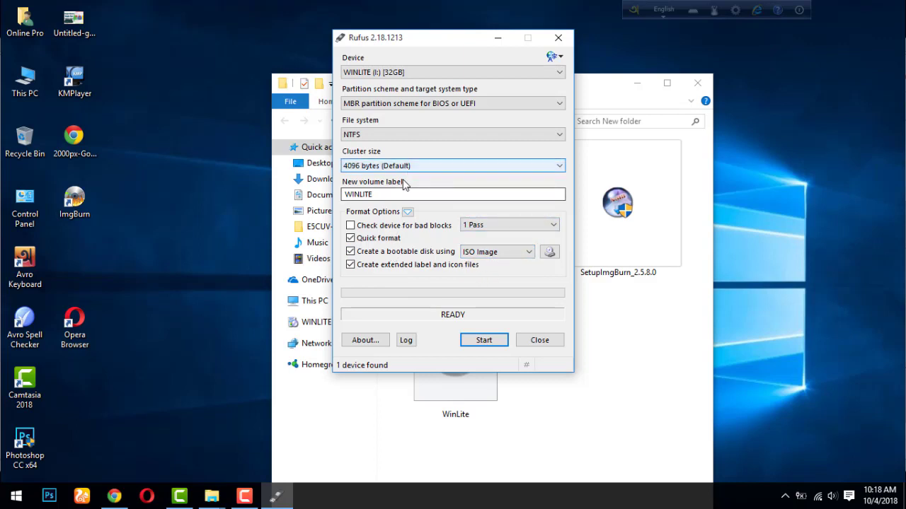
pyautogui.click(417, 139)
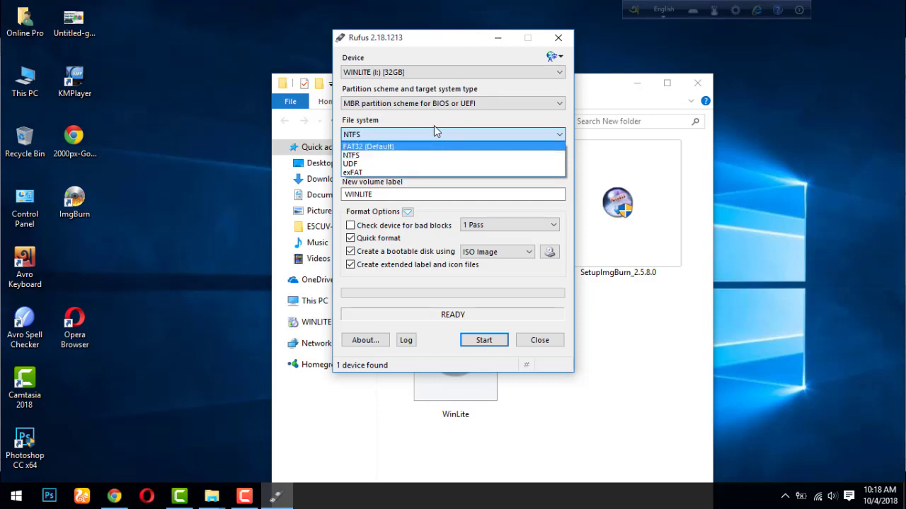
pyautogui.click(434, 125)
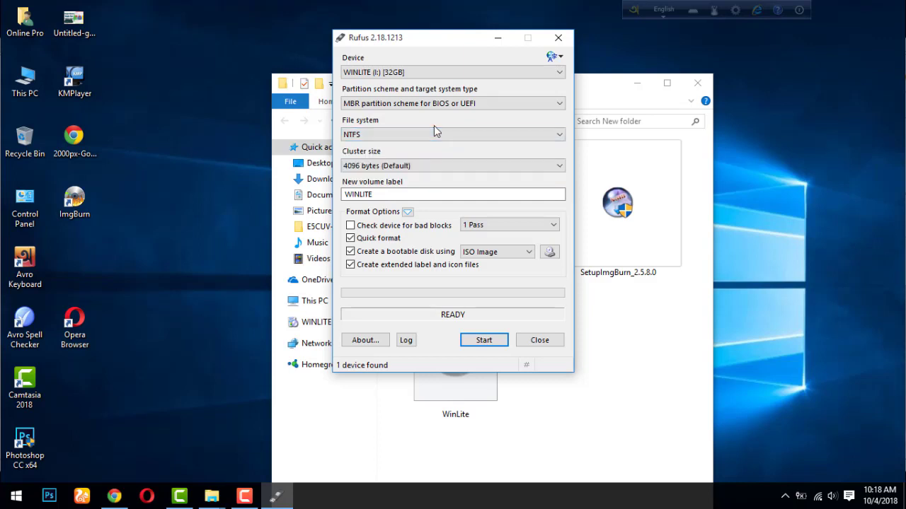
# Step: Try to start writing the drive, and load the WinLite disc image from New folder as the bootable image
pyautogui.click(483, 341)
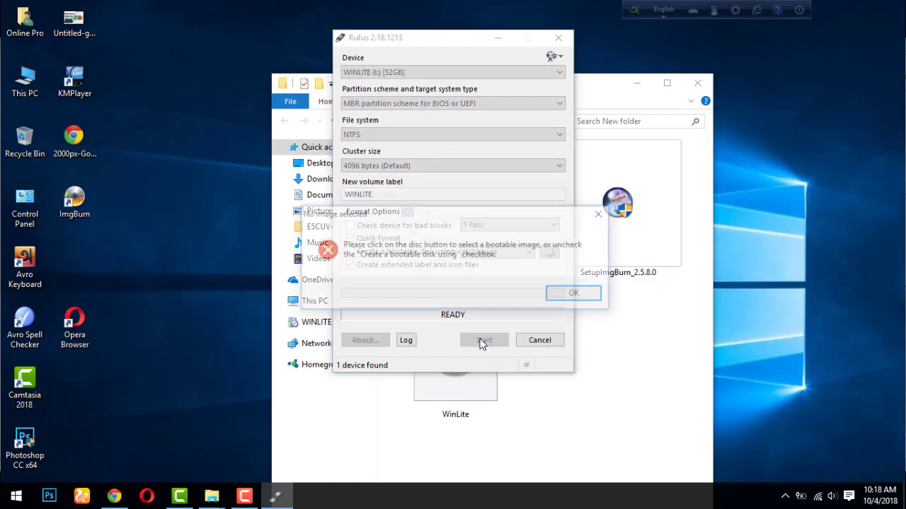
pyautogui.click(577, 295)
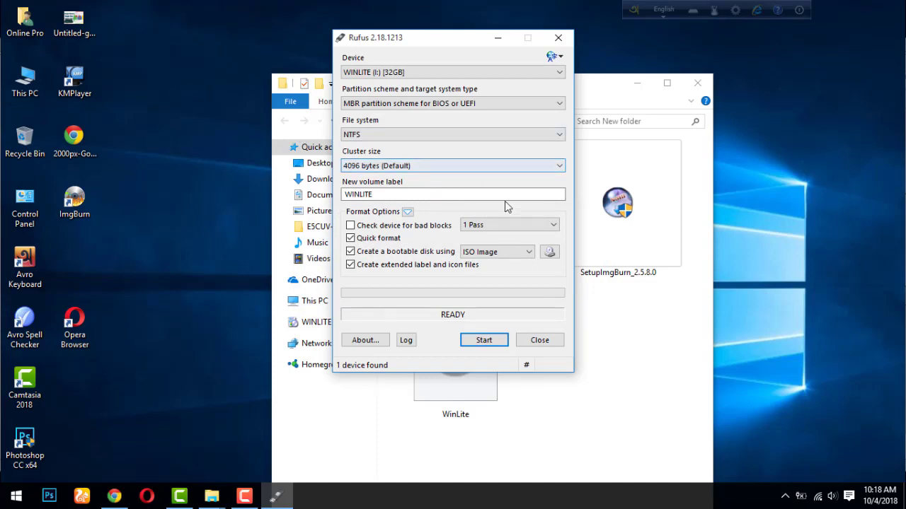
pyautogui.click(549, 254)
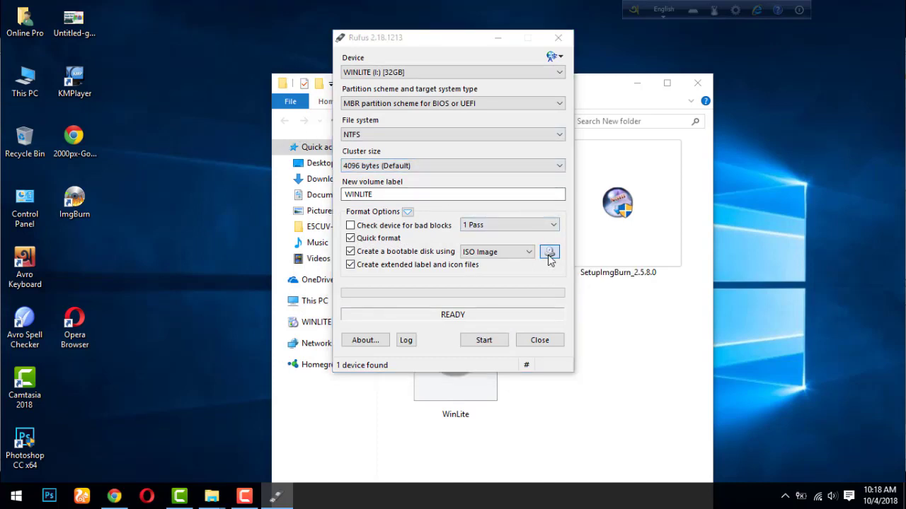
pyautogui.doubleClick(555, 179)
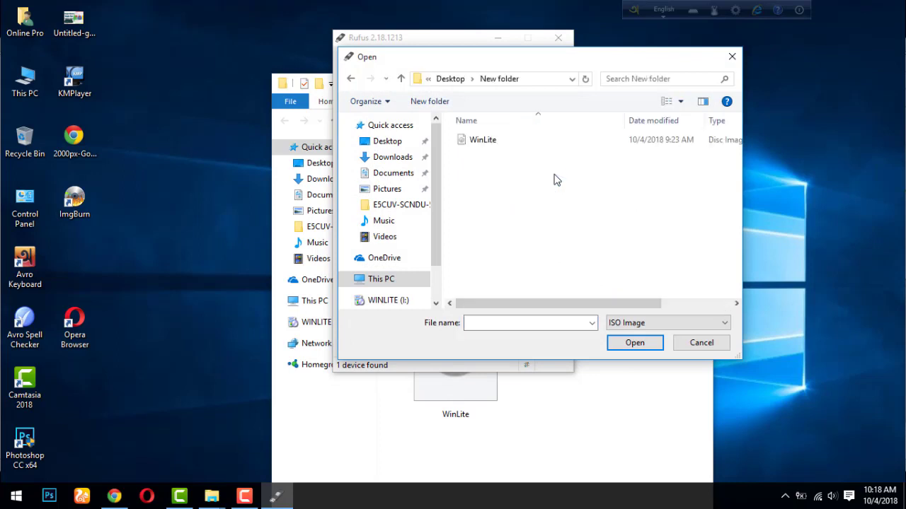
pyautogui.doubleClick(463, 146)
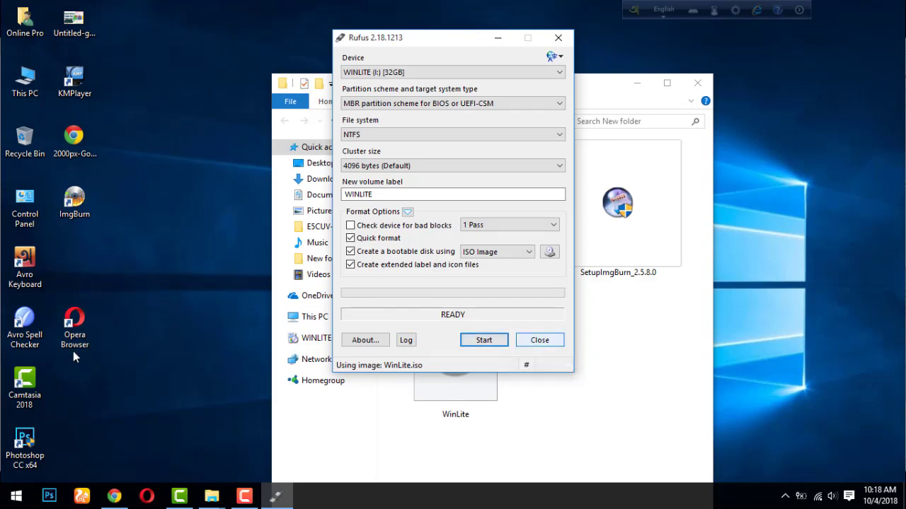
# Step: Check the WINLITE (I:) drive in This PC, and close Rufus
pyautogui.doubleClick(14, 89)
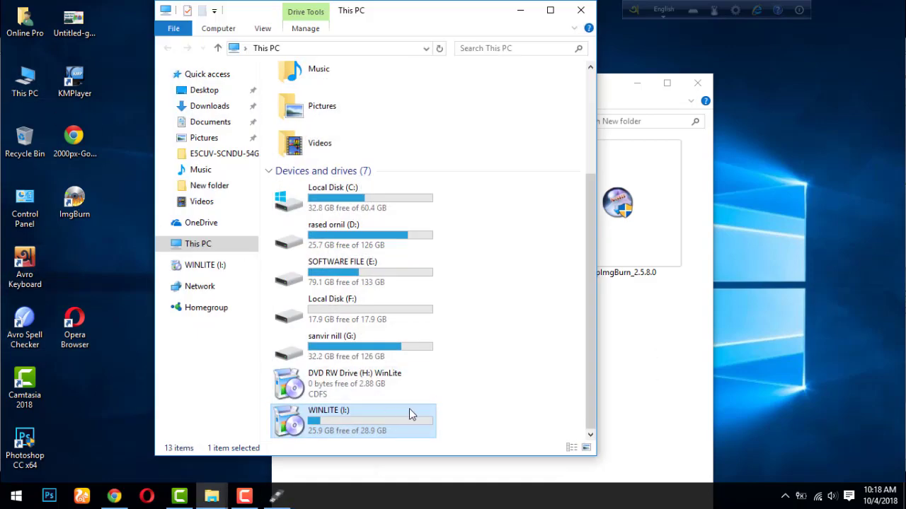
pyautogui.click(525, 11)
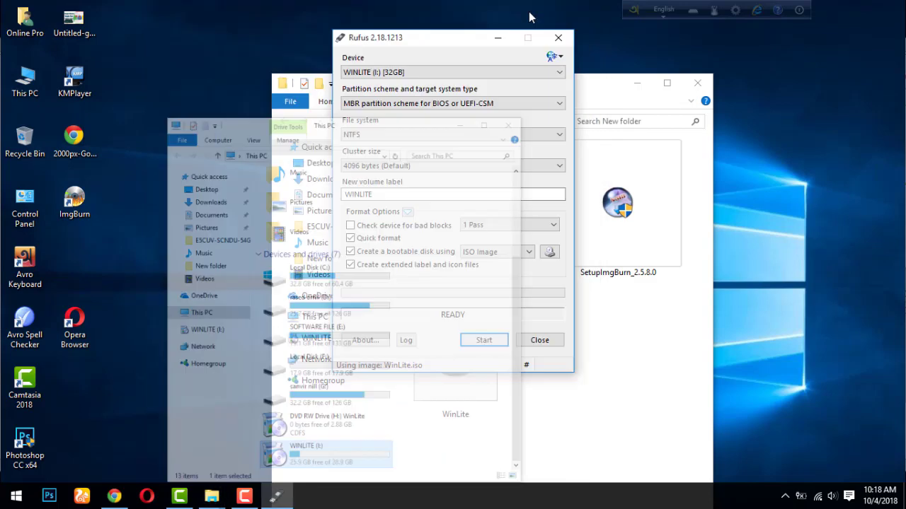
pyautogui.click(540, 346)
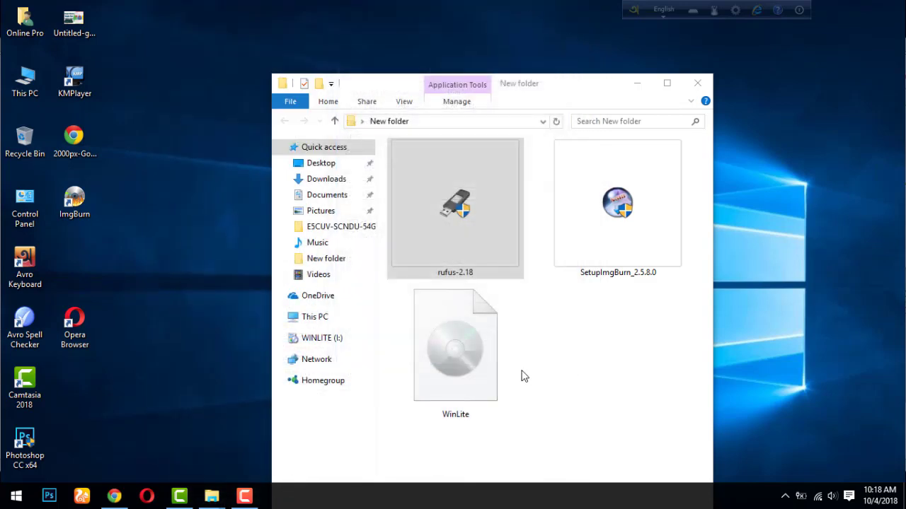
# Step: Move the New folder window away from the desktop icon it covers and deselect the rufus-2.18 file
pyautogui.moveTo(517, 85); pyautogui.dragTo(433, 30)
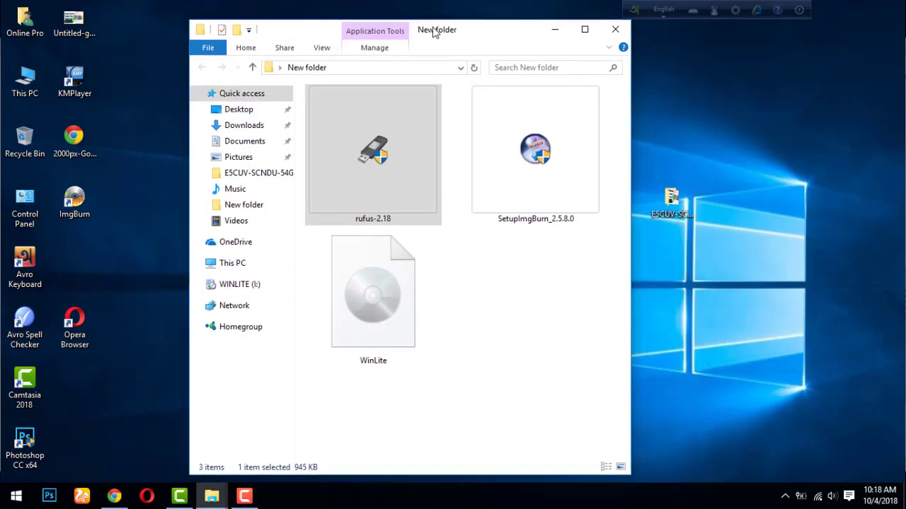
pyautogui.click(481, 309)
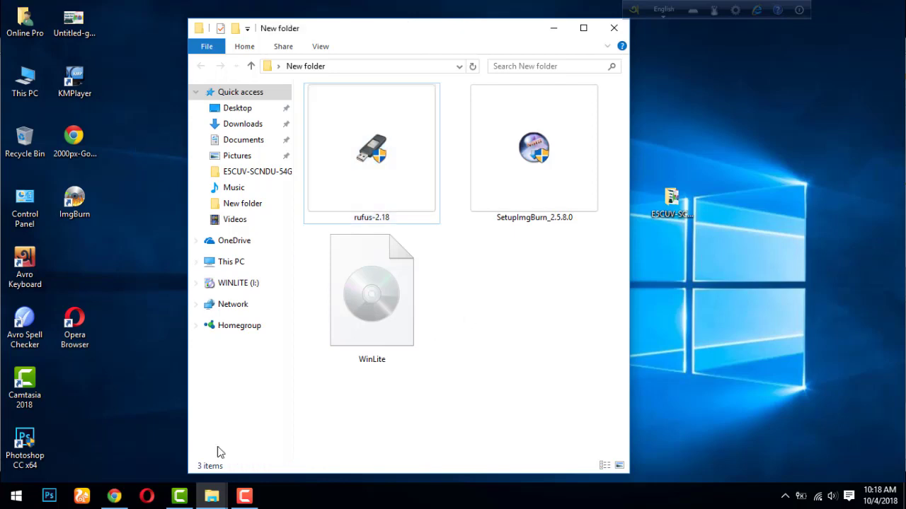
pyautogui.moveTo(211, 496)
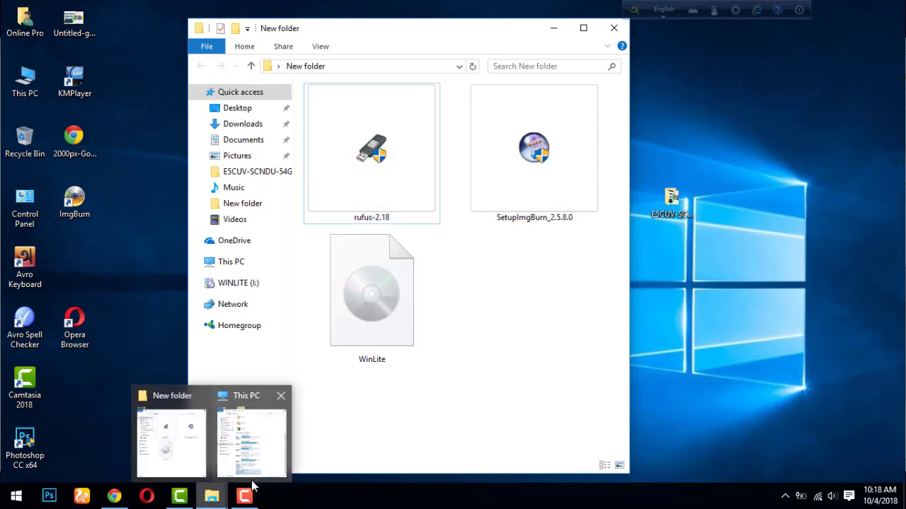
pyautogui.moveTo(253, 485)
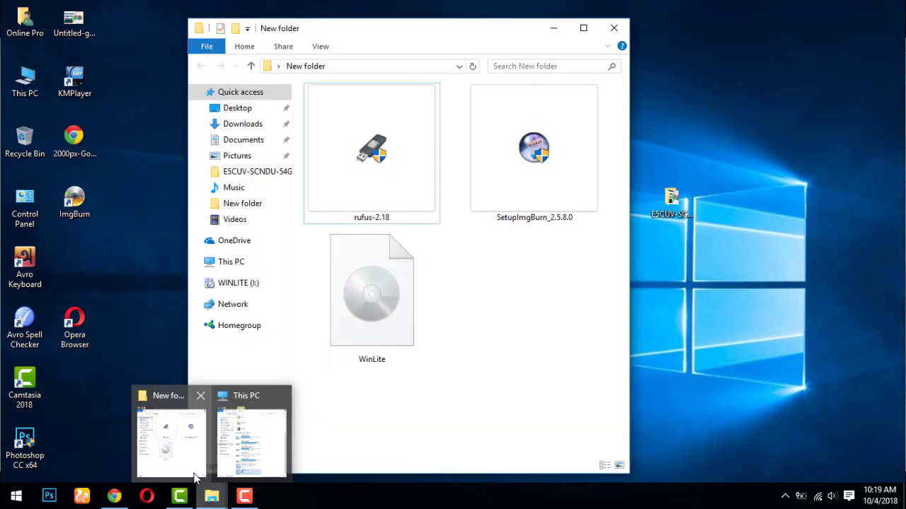
# Step: Switch to Chrome, open a blank tab and close the WinToBootic download page
pyautogui.click(113, 498)
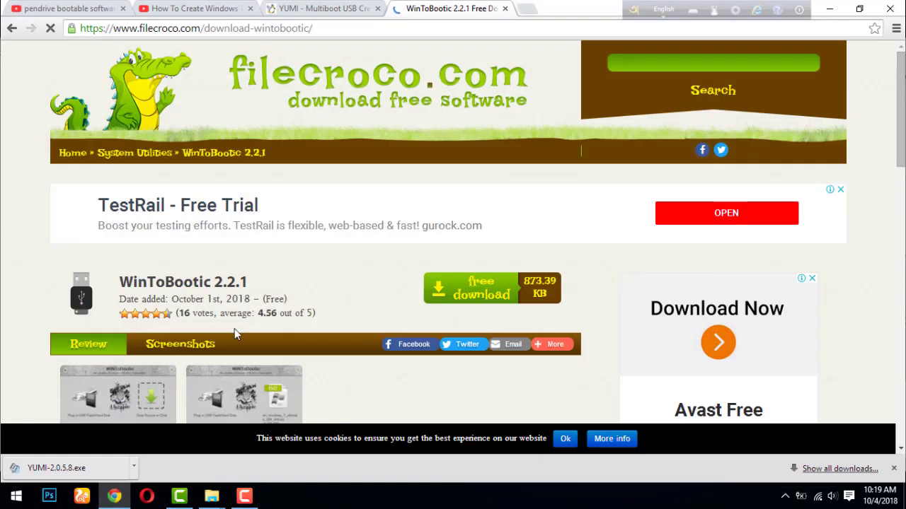
pyautogui.click(526, 10)
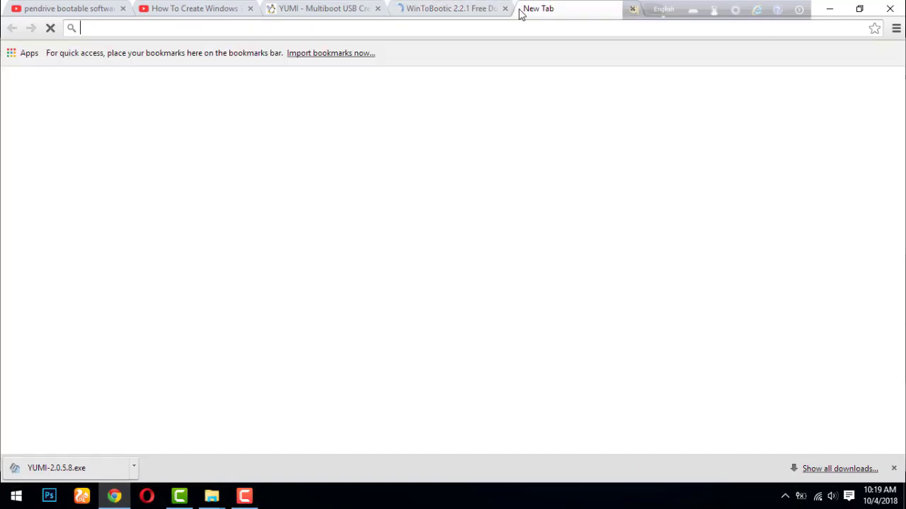
pyautogui.click(505, 9)
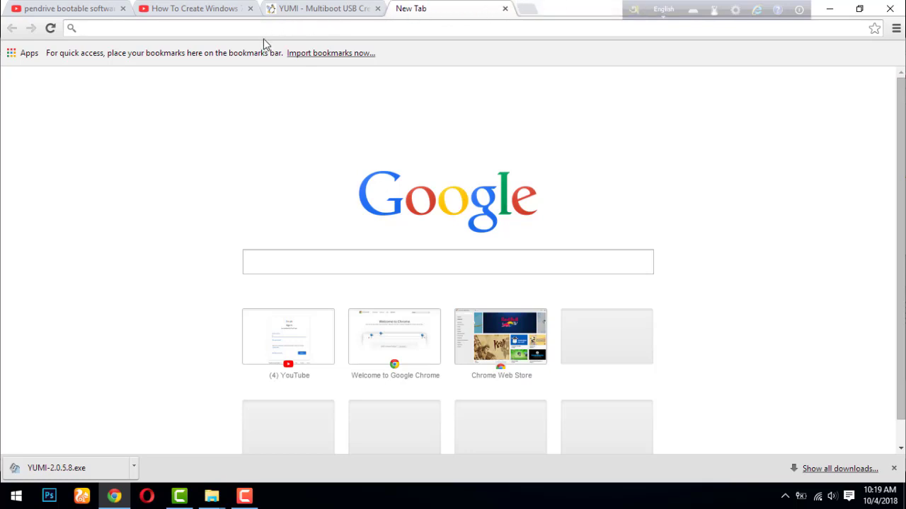
# Step: Search Google for pcriver and open the PCRIVER - Free Software Download site
pyautogui.write('pc')
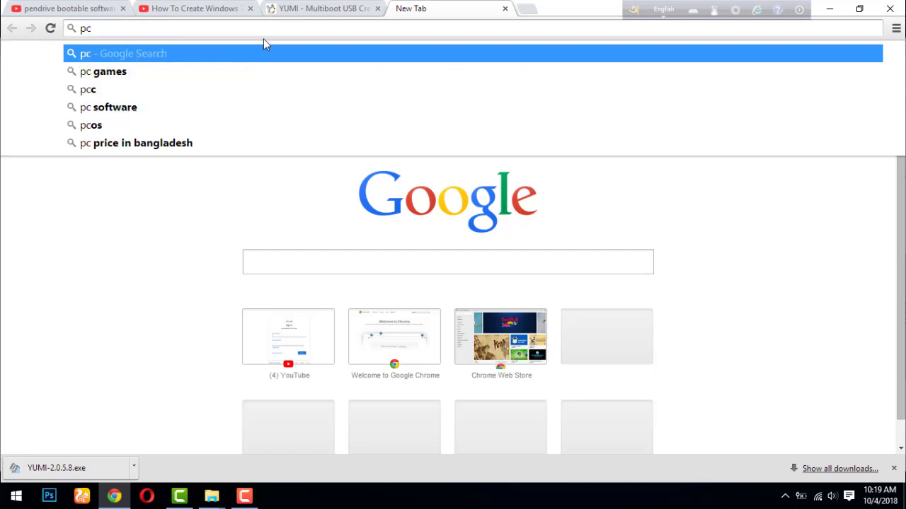
pyautogui.write('re')
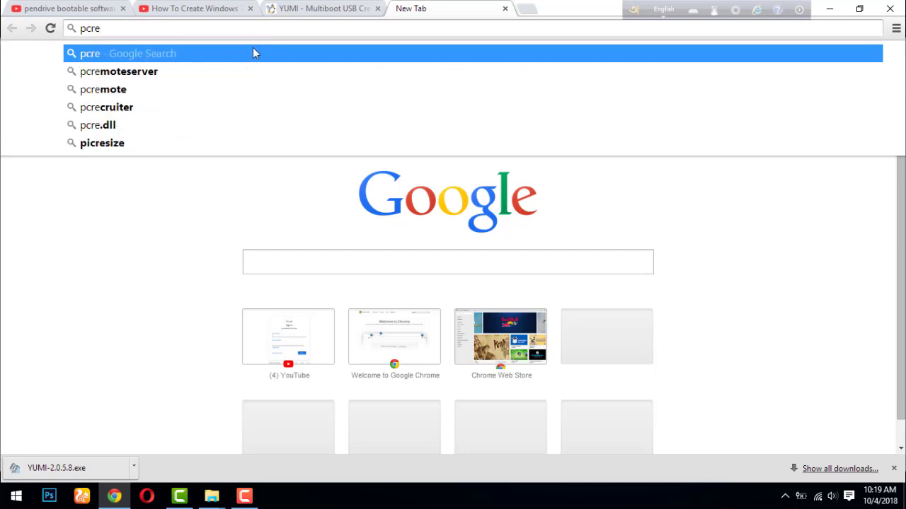
pyautogui.write('var')
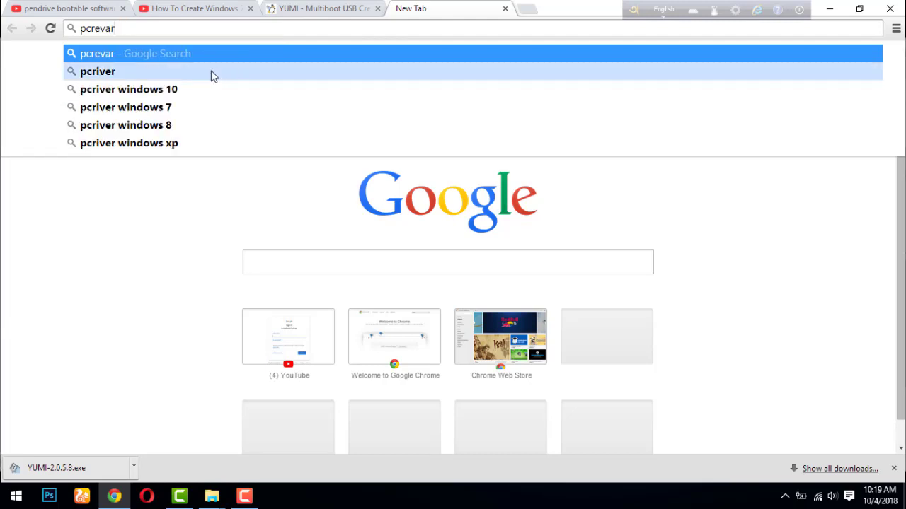
pyautogui.click(211, 74)
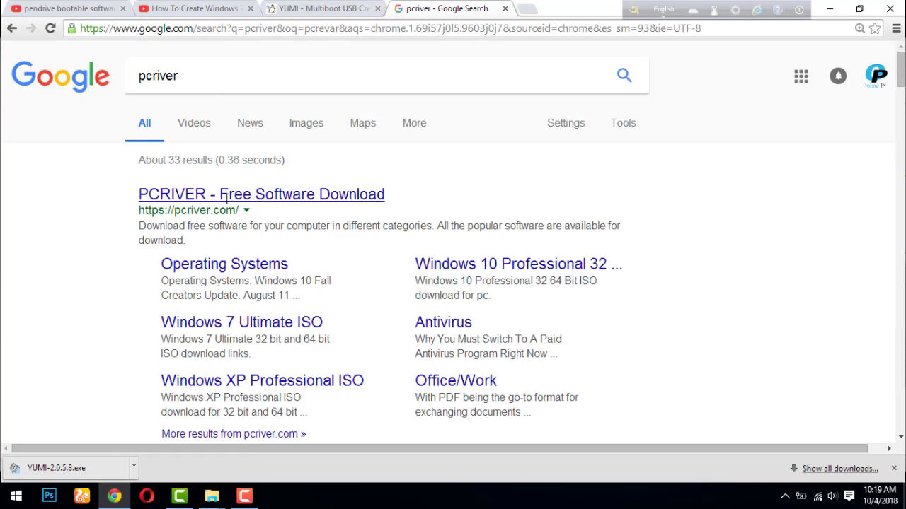
pyautogui.click(225, 198)
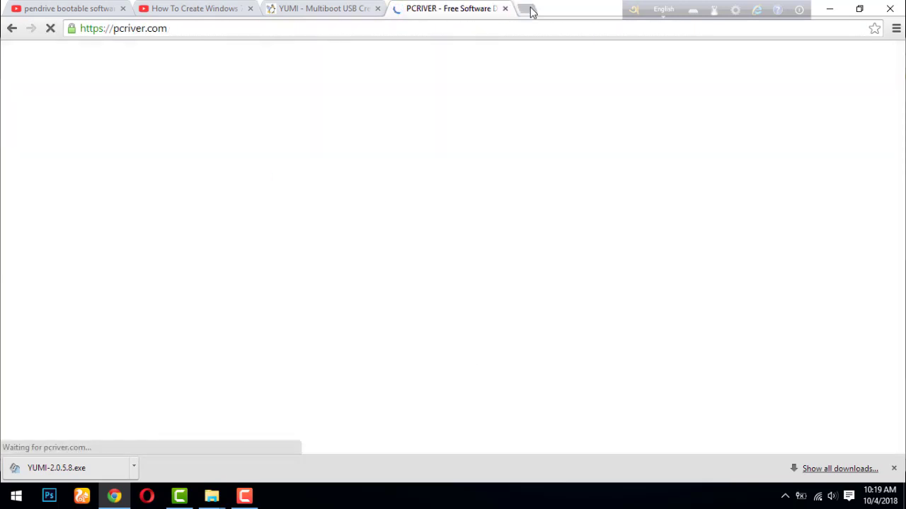
# Step: Search Google for wintobootic in a new tab
pyautogui.click(528, 9)
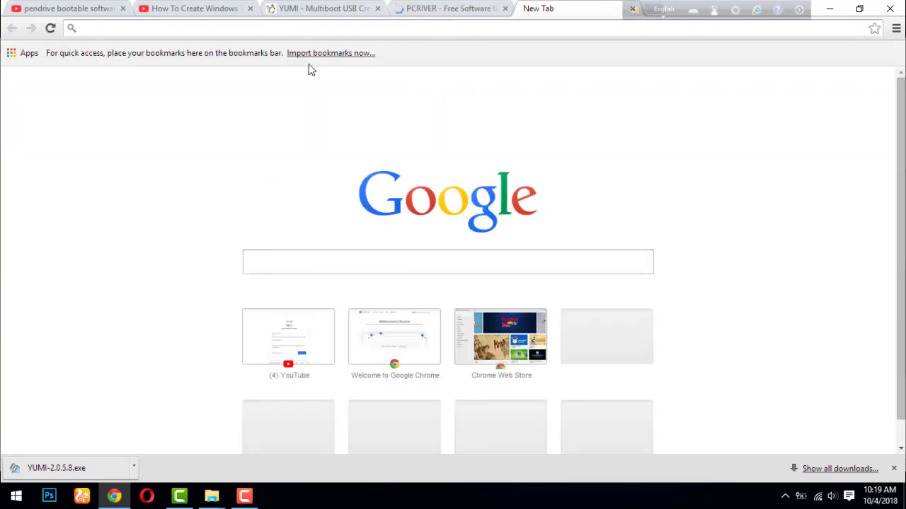
pyautogui.write('wi')
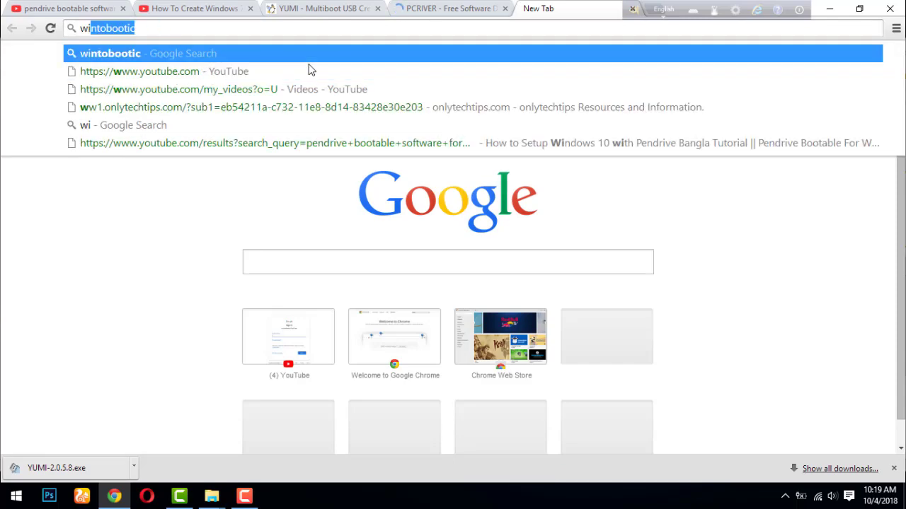
pyautogui.press('Return')
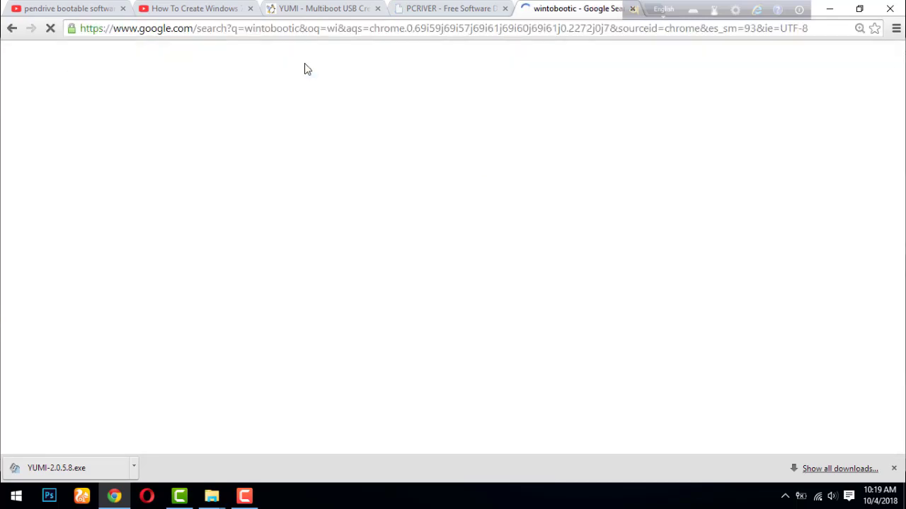
# Step: Search Google for imagebult in another new tab and look through the results for the disc-imaging software
pyautogui.click(637, 9)
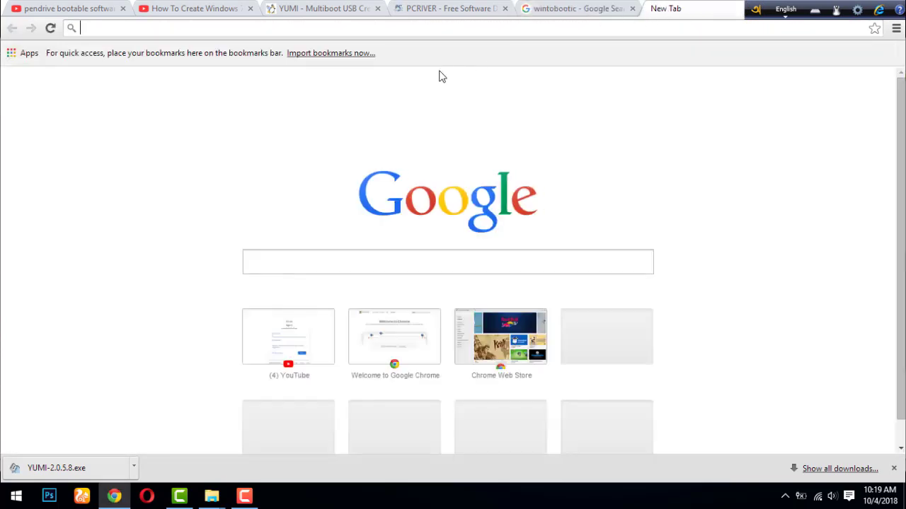
pyautogui.write('imagebult')
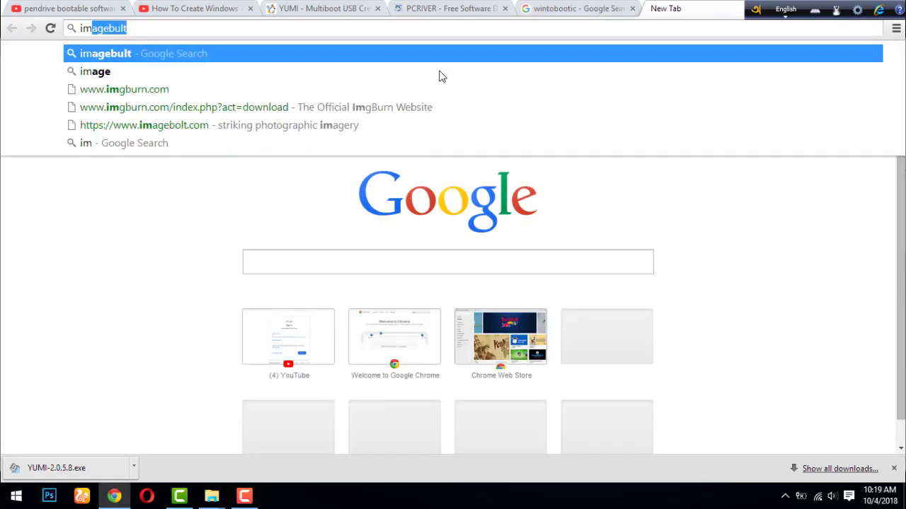
pyautogui.click(295, 59)
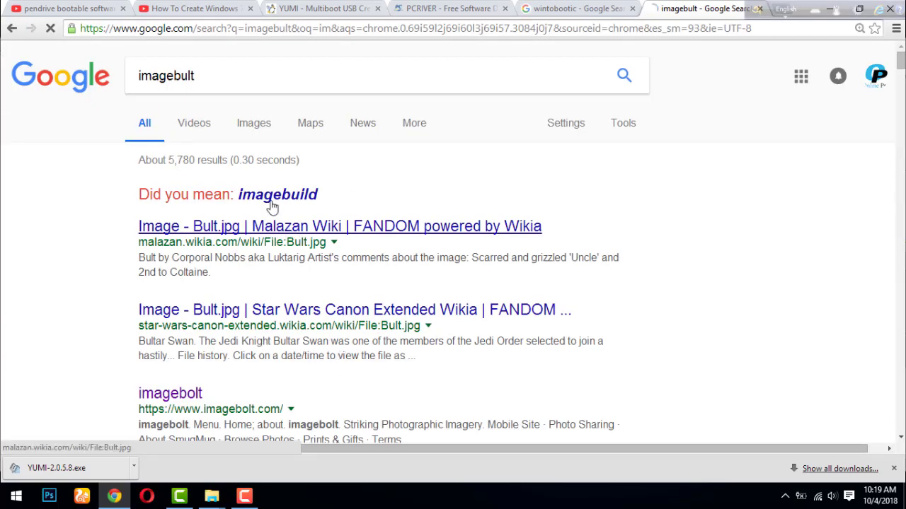
pyautogui.click(211, 129)
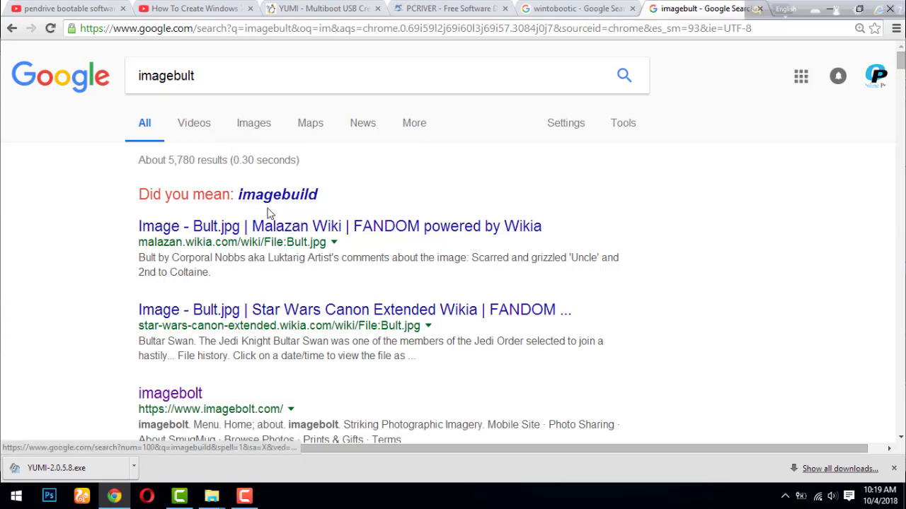
pyautogui.scroll(-1, 274, 317)
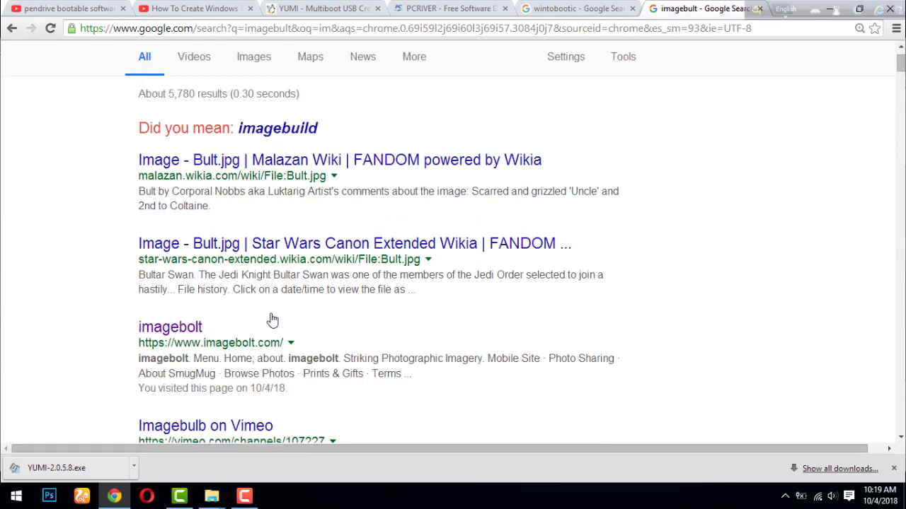
pyautogui.scroll(-3, 272, 320)
pyautogui.scroll(5, 699, 142)
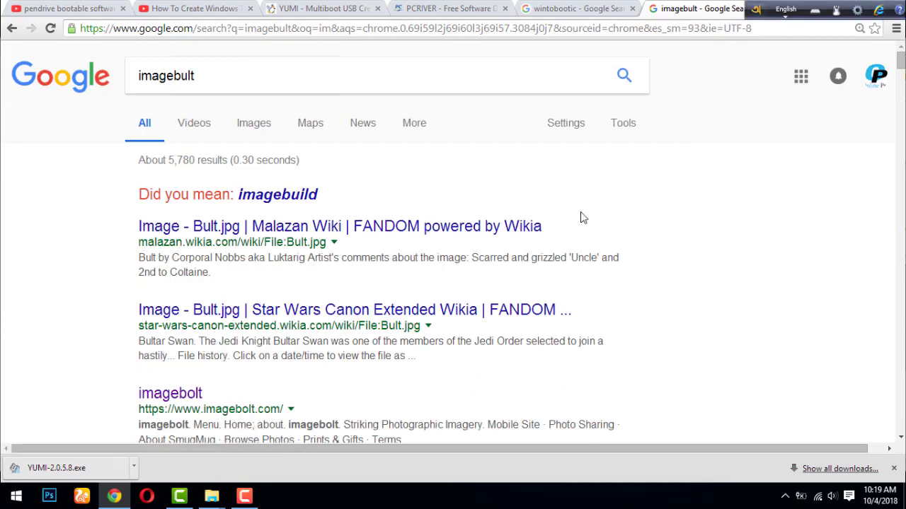
# Step: Bring up New folder and select the mgBurn_2.5.8.0 part of the SetupImgBurn_2.5.8.0 file name
pyautogui.moveTo(212, 495)
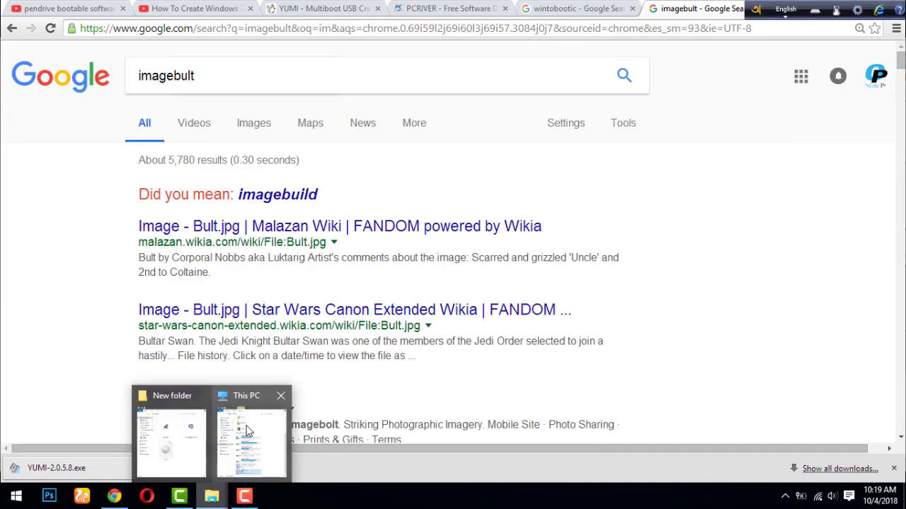
pyautogui.click(191, 436)
pyautogui.click(524, 227)
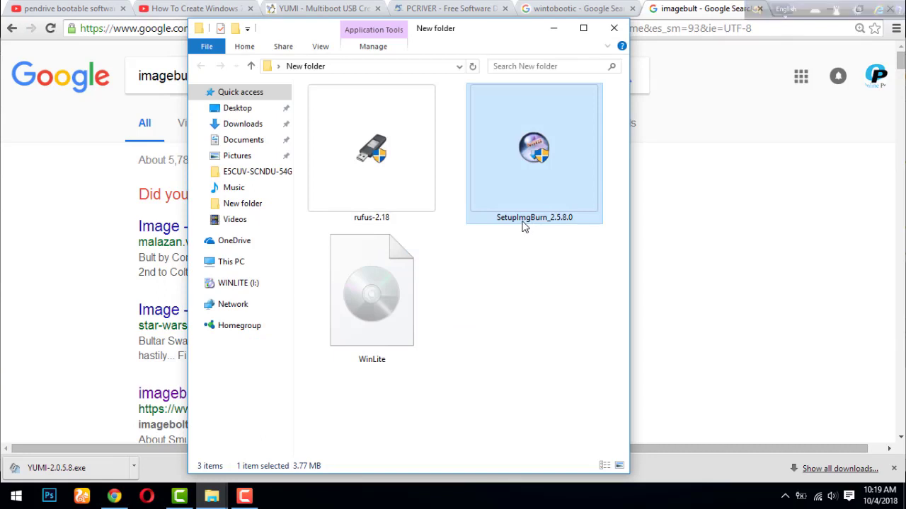
pyautogui.click(523, 219)
pyautogui.press('Escape')
pyautogui.click(525, 221)
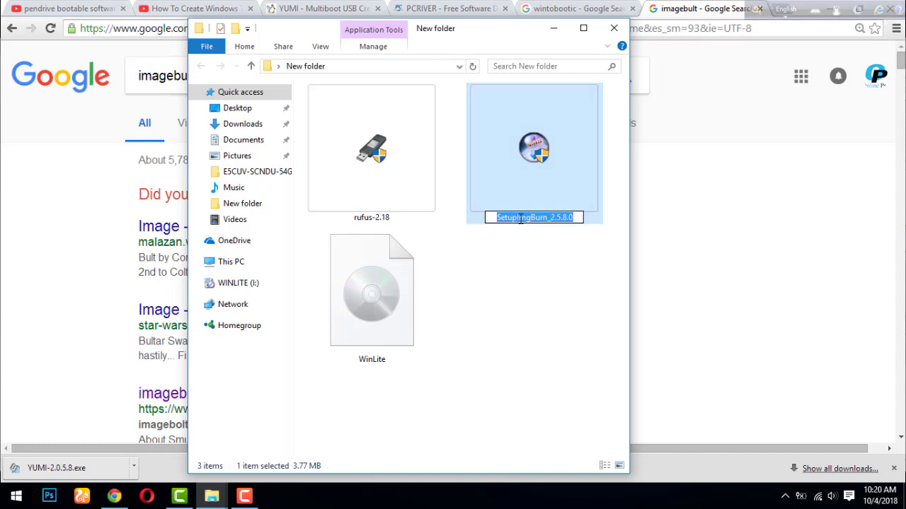
pyautogui.moveTo(520, 220); pyautogui.dragTo(600, 216)
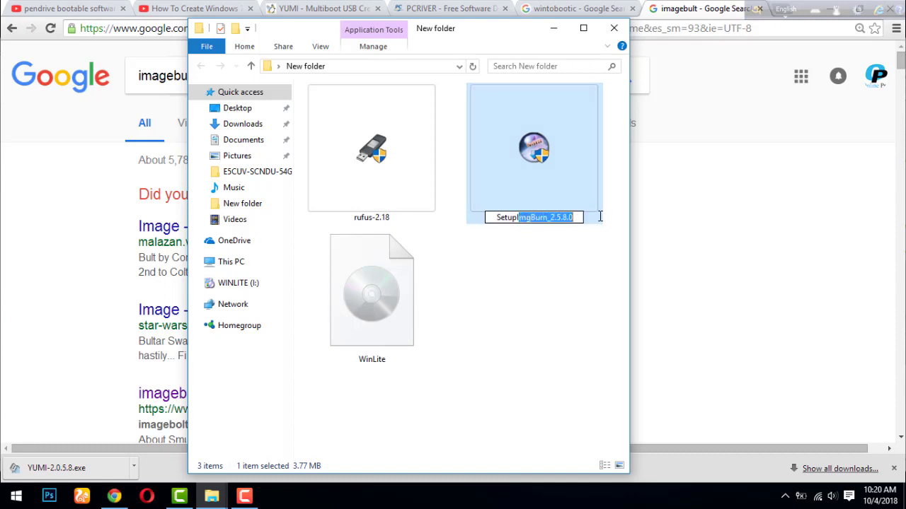
pyautogui.rightClick(530, 224)
pyautogui.click(690, 262)
# Step: Minimize the New folder window and select the imagebult search text on the Google results page
pyautogui.click(677, 86)
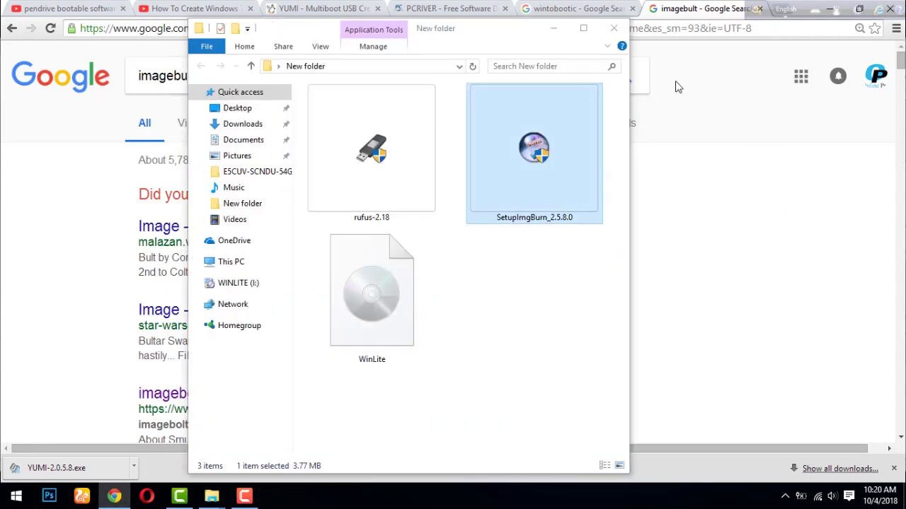
pyautogui.click(554, 28)
pyautogui.doubleClick(173, 83)
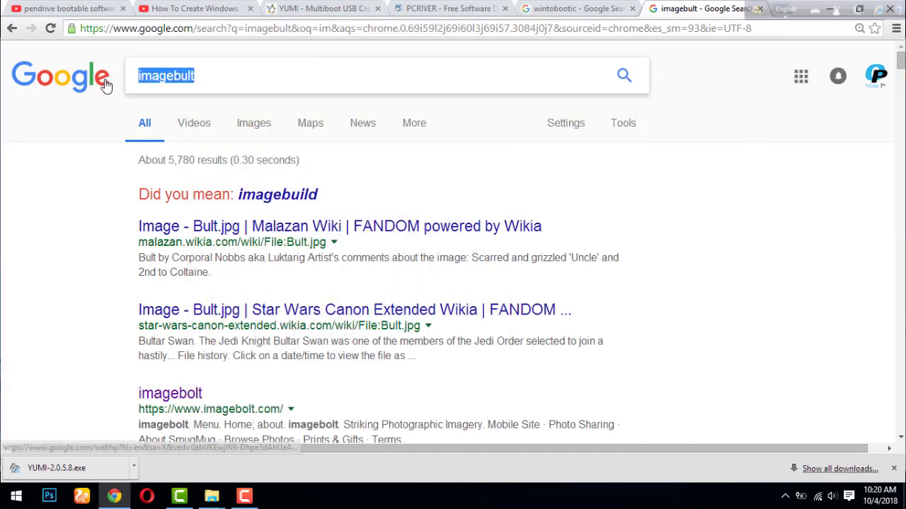